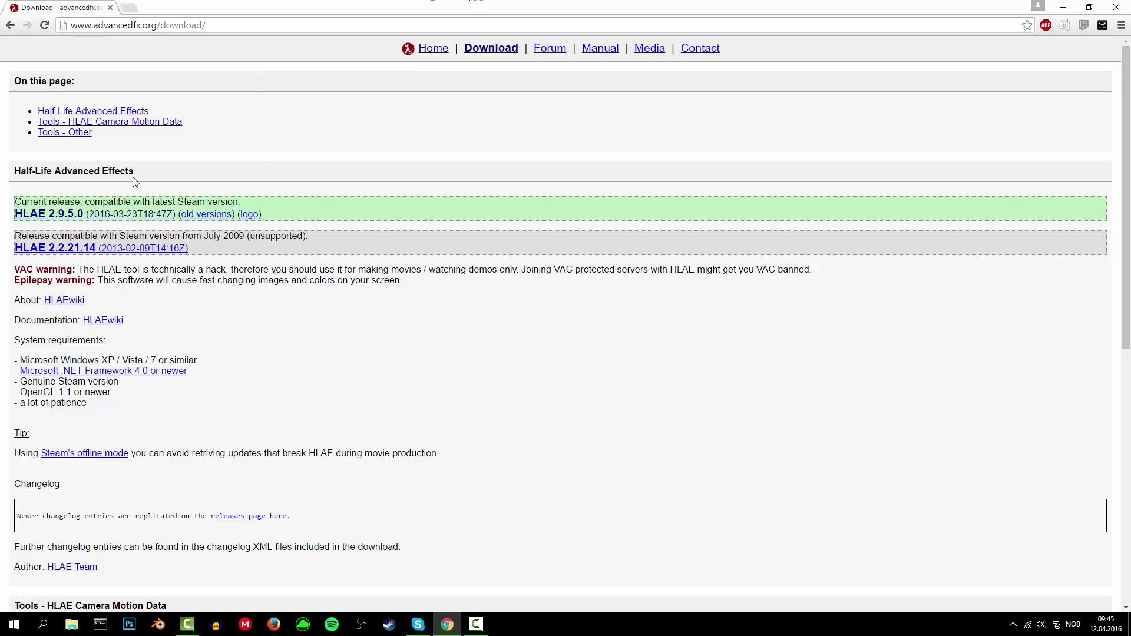
Open the current HLAE 2.9.5.0 release page and start downloading hlae_2_9_5_0.zip.
{"action": "left_click_drag", "start_coordinate": [113, 201], "coordinate": [311, 202]}
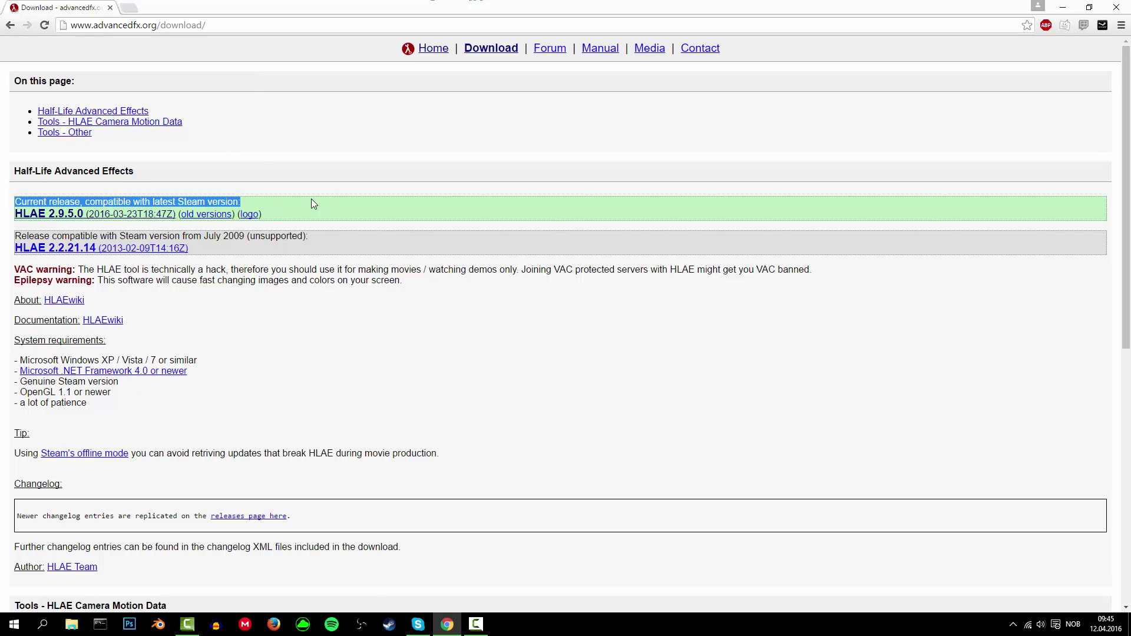
{"action": "left_click", "coordinate": [121, 216]}
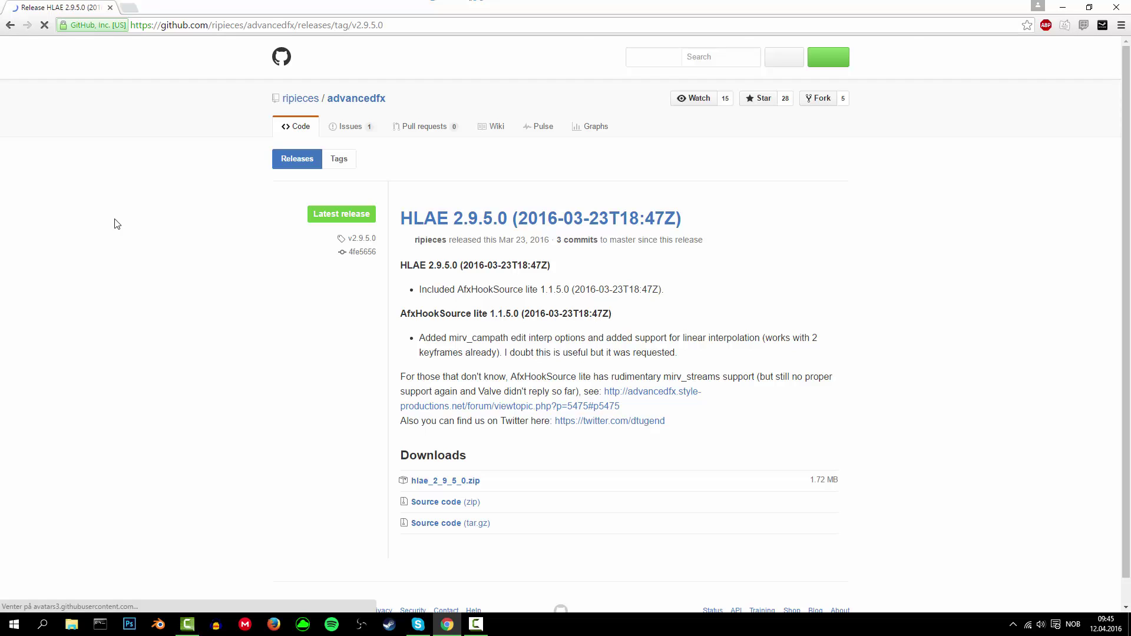
{"action": "scroll", "coordinate": [465, 354], "scroll_direction": "down", "scroll_amount": 1}
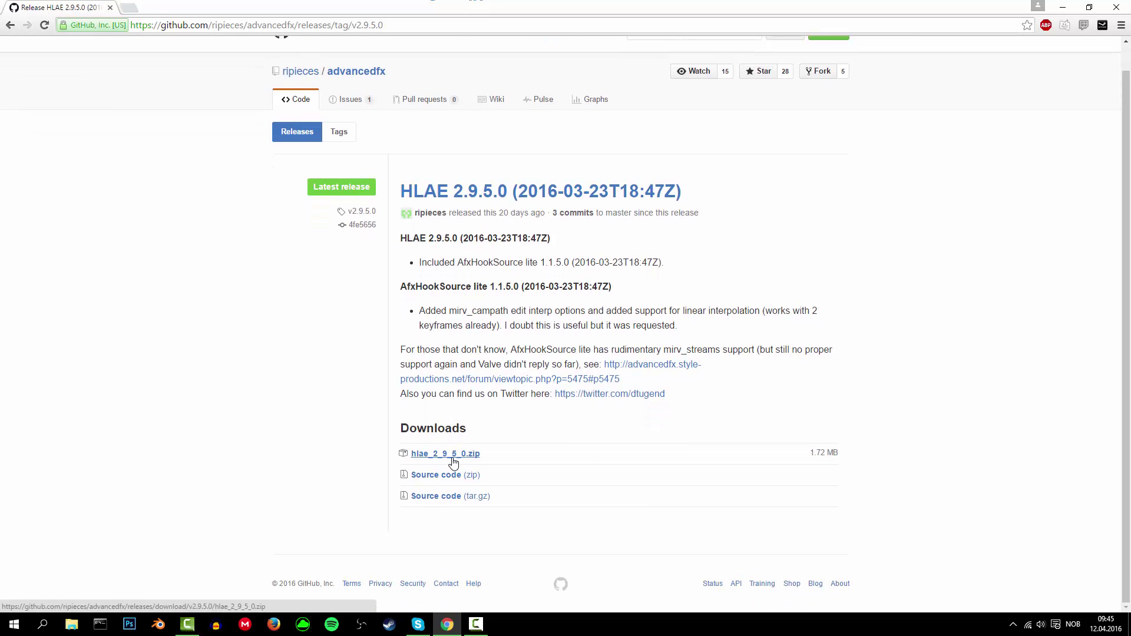
{"action": "left_click", "coordinate": [453, 464]}
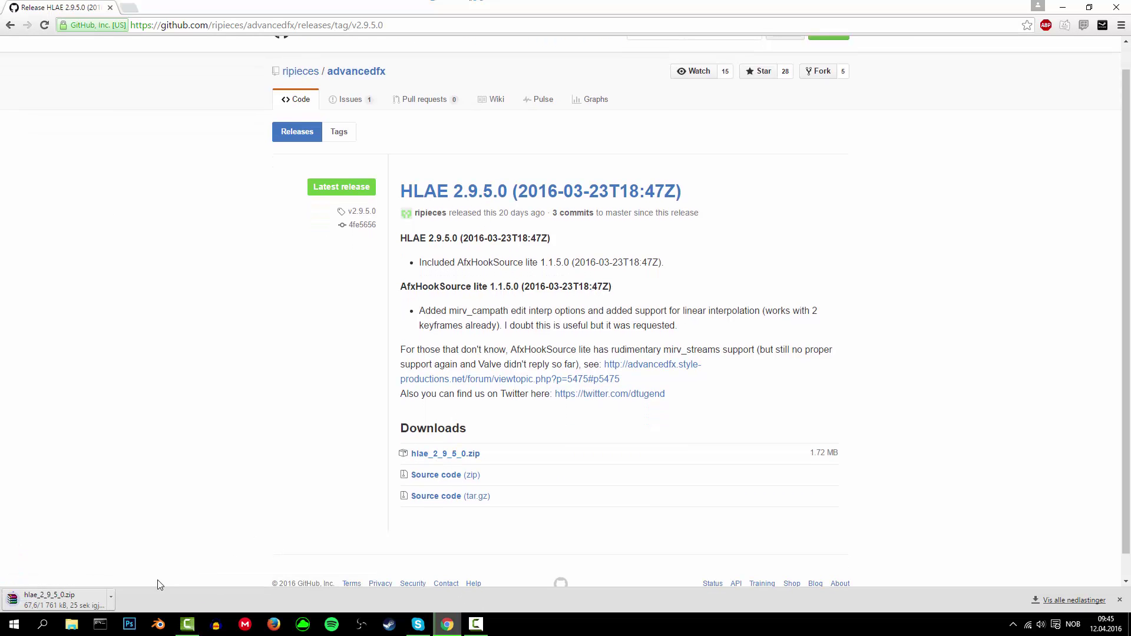
Cancel the hlae_2_9_5_0.zip download and close the browser.
{"action": "left_click", "coordinate": [118, 599]}
{"action": "left_click", "coordinate": [140, 582]}
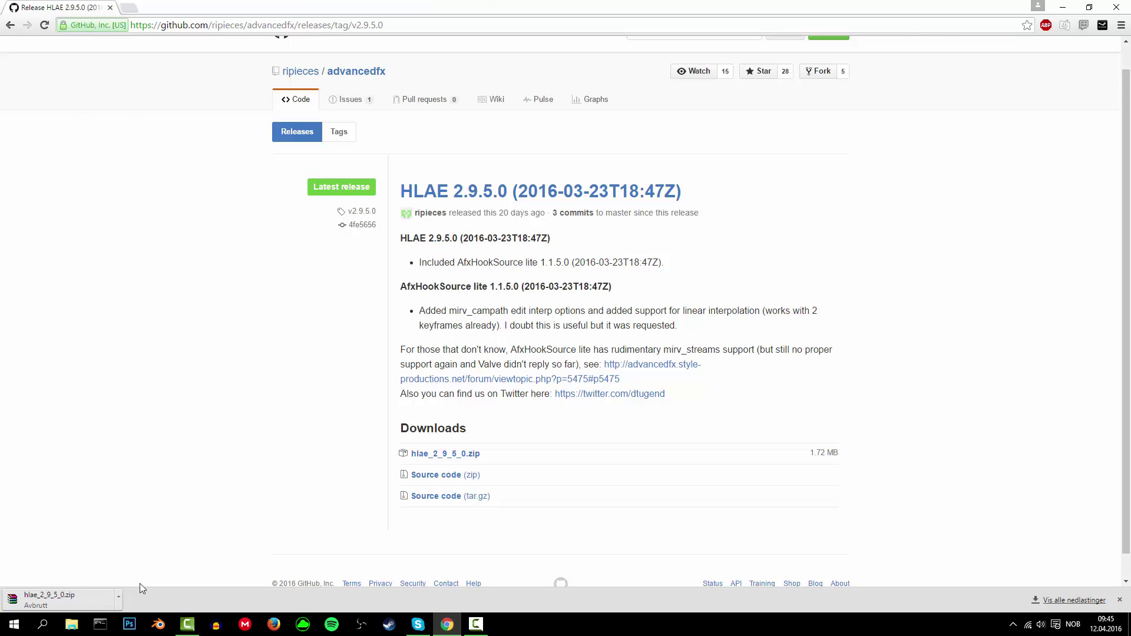
{"action": "left_click", "coordinate": [1117, 7]}
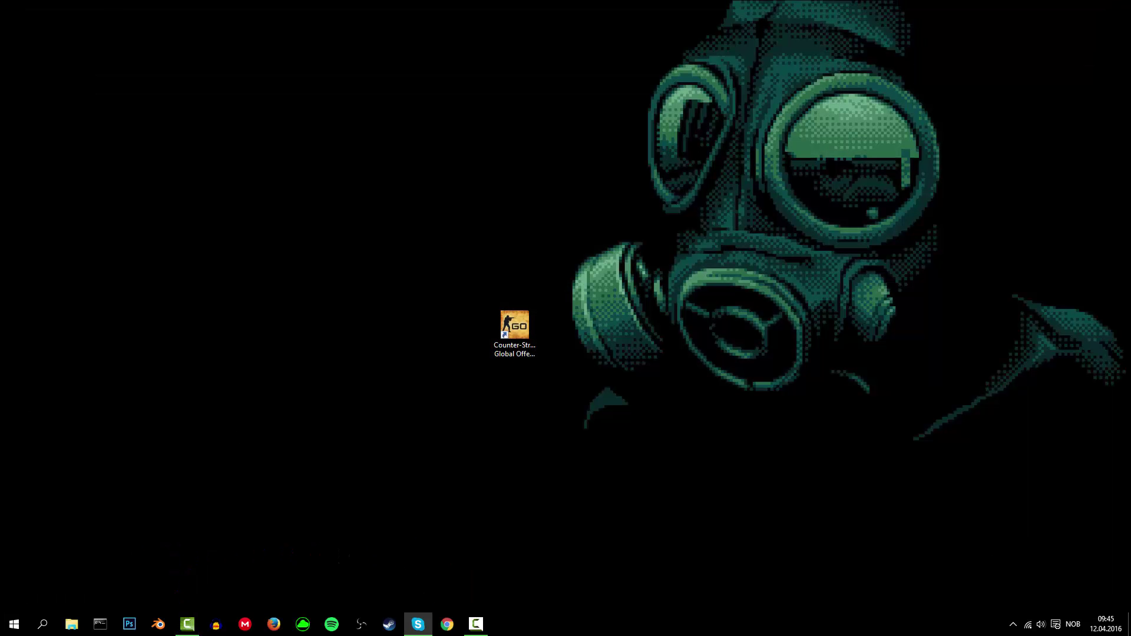
Open the hlae_2_9_4_0 archive from the desktop and dismiss the WinRAR notice.
{"action": "left_click_drag", "start_coordinate": [562, 316], "coordinate": [567, 332]}
{"action": "left_click", "coordinate": [664, 295]}
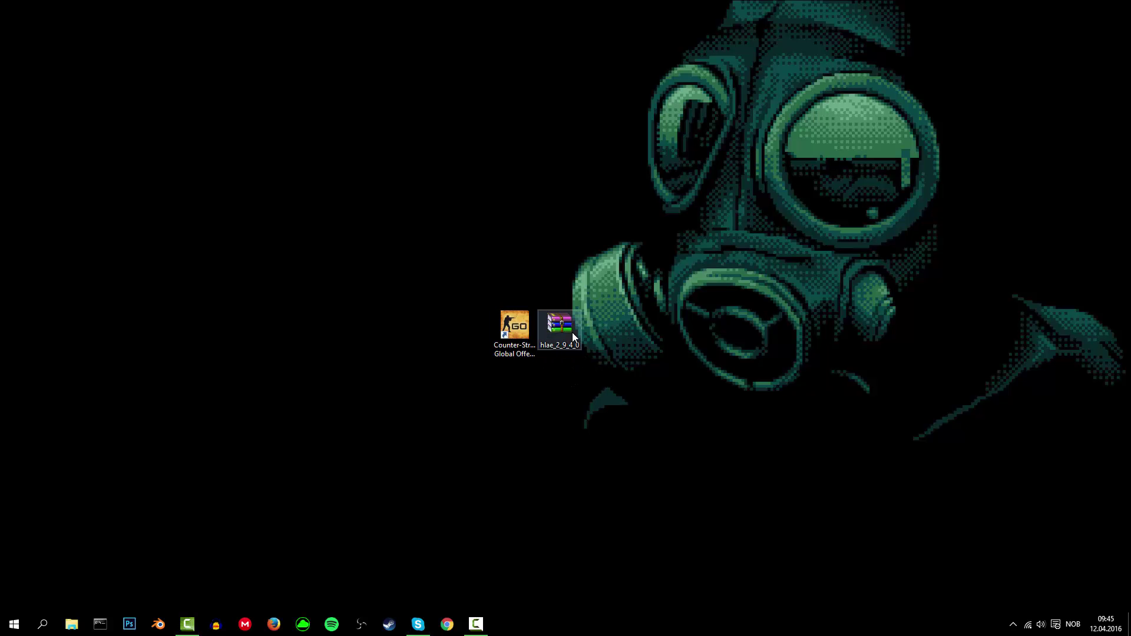
{"action": "double_click", "coordinate": [571, 331]}
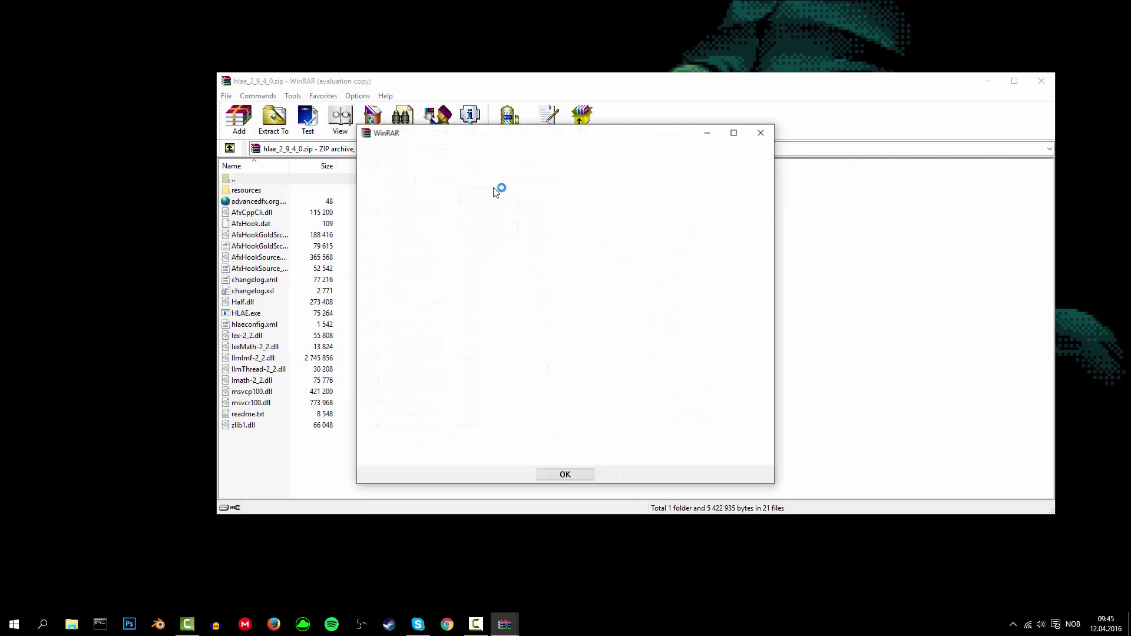
{"action": "left_click", "coordinate": [761, 133]}
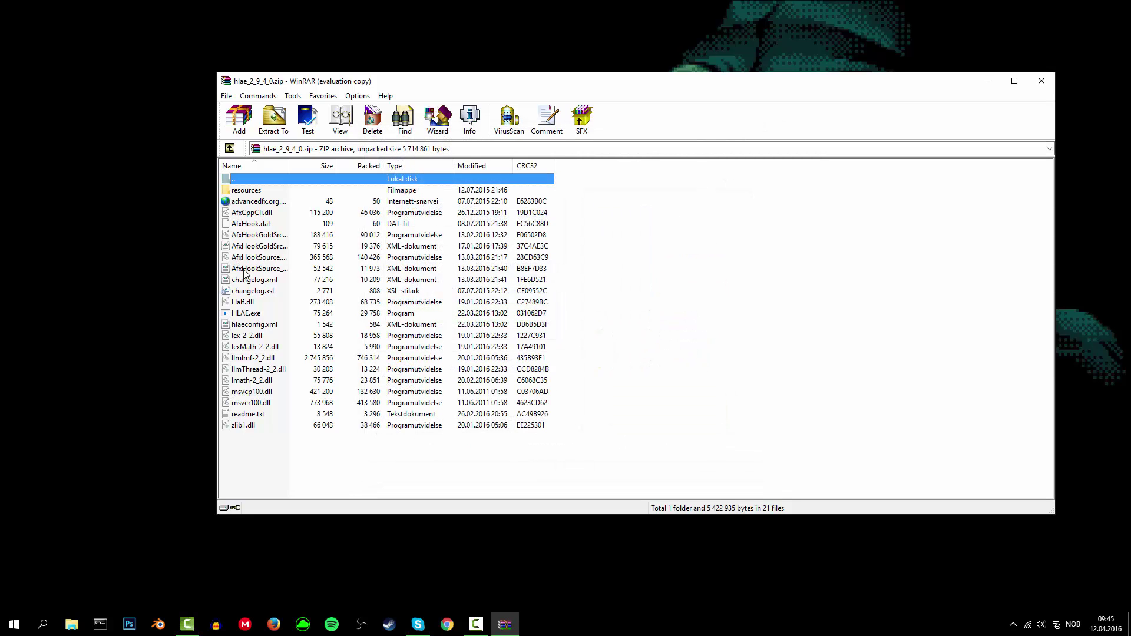
Run HLAE.exe from the archive, move its window clear and minimise the archive window.
{"action": "left_click", "coordinate": [260, 316]}
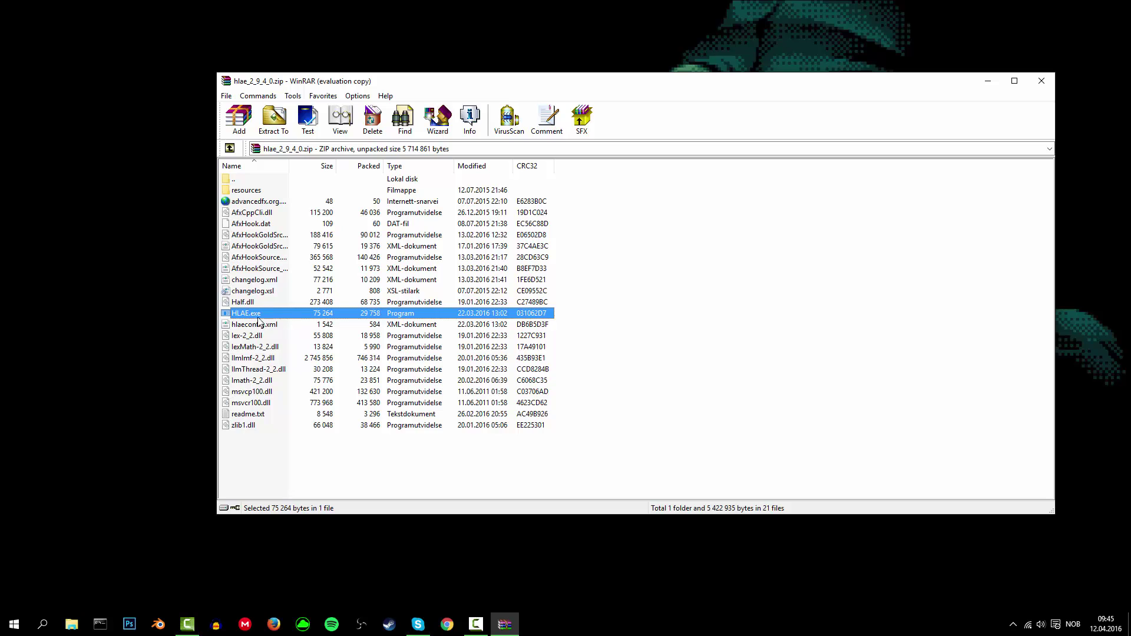
{"action": "double_click", "coordinate": [262, 318]}
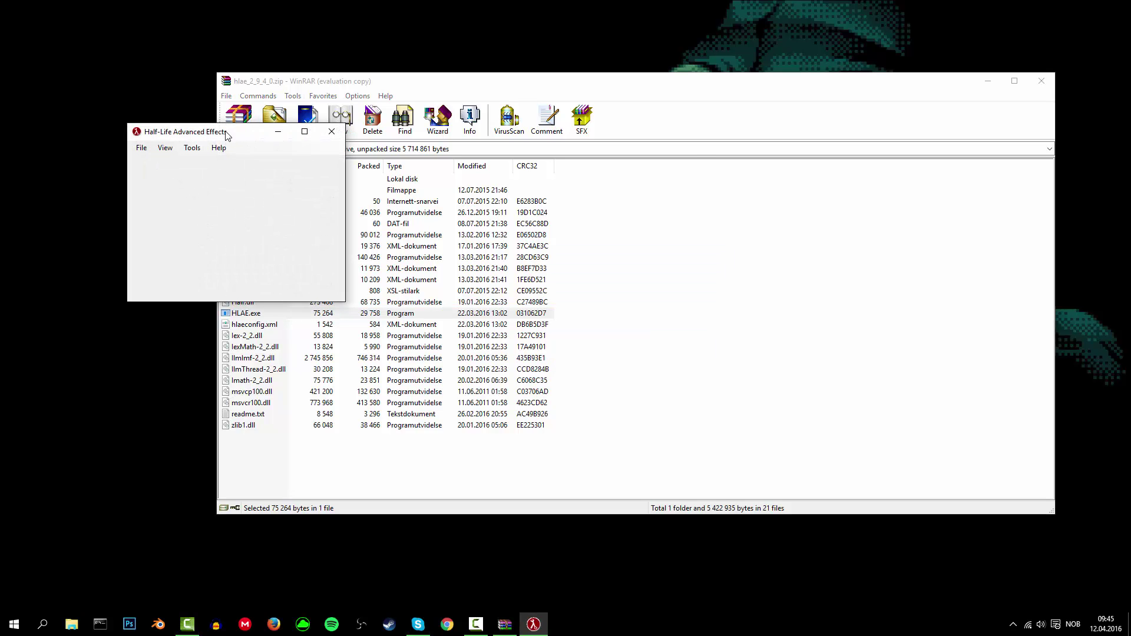
{"action": "left_click_drag", "start_coordinate": [230, 138], "coordinate": [693, 221]}
{"action": "left_click", "coordinate": [973, 85]}
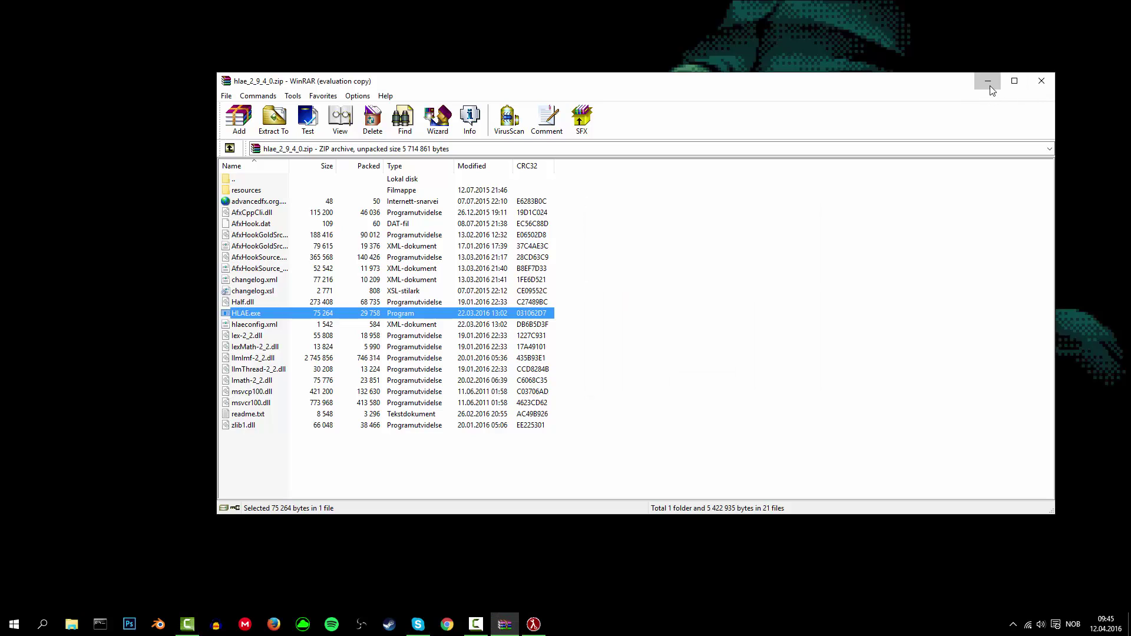
{"action": "left_click", "coordinate": [988, 82]}
Open the Custom Loader among the developer tools of Half-Life Advanced Effects and move its dialog over the main window.
{"action": "left_click", "coordinate": [656, 235]}
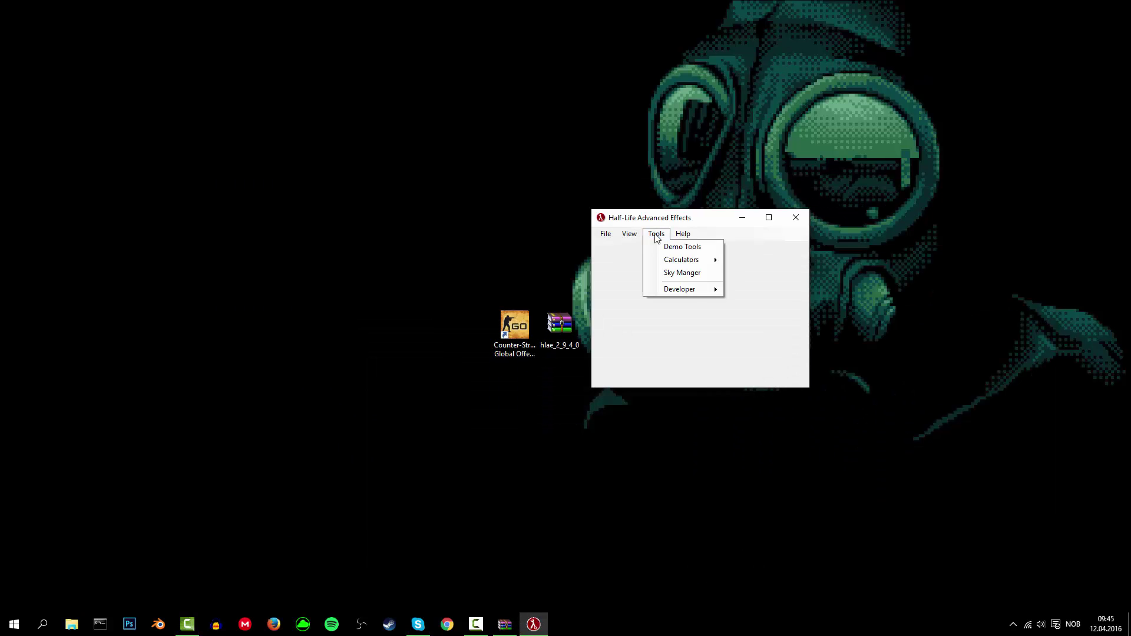
{"action": "mouse_move", "coordinate": [688, 292]}
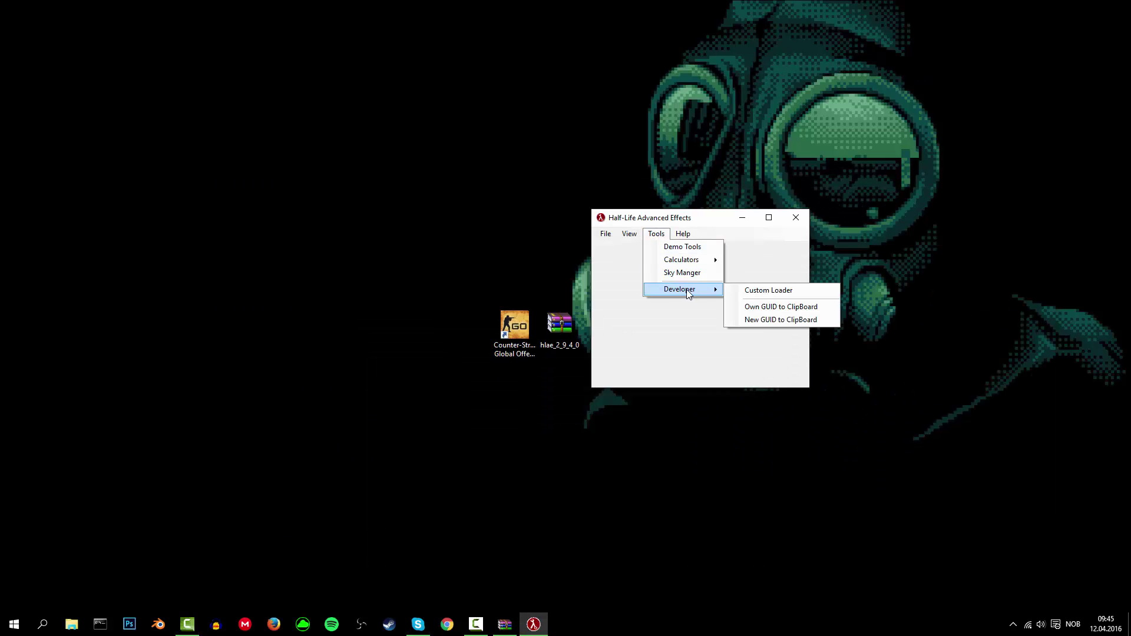
{"action": "left_click", "coordinate": [774, 297]}
{"action": "left_click_drag", "start_coordinate": [339, 158], "coordinate": [793, 265]}
{"action": "mouse_move", "coordinate": [664, 255]}
{"action": "left_mouse_down"}
{"action": "mouse_move", "coordinate": [657, 263]}
{"action": "mouse_move", "coordinate": [669, 258]}
{"action": "left_mouse_up"}
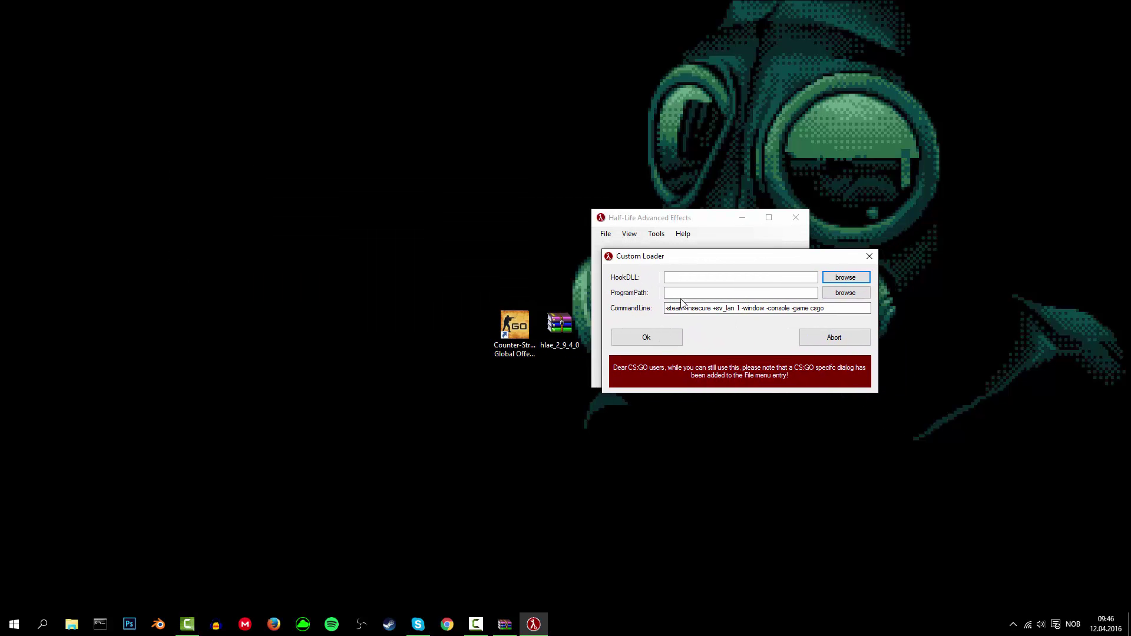
Set the loader's HookDLL to AfxHookSource.dll.
{"action": "left_click", "coordinate": [846, 278]}
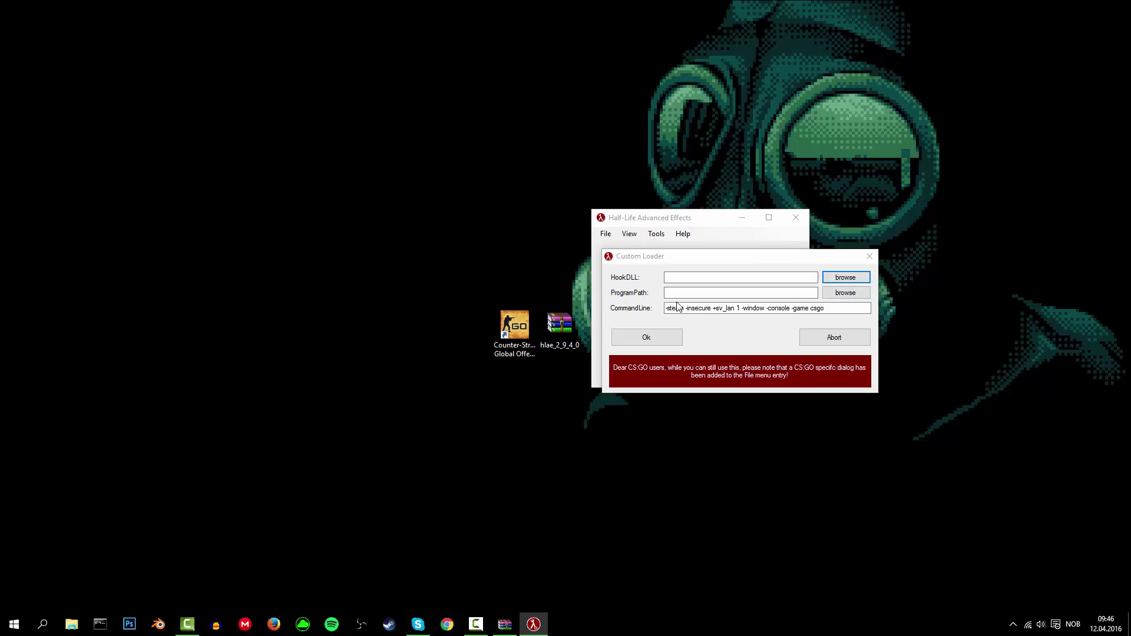
{"action": "left_click", "coordinate": [736, 400]}
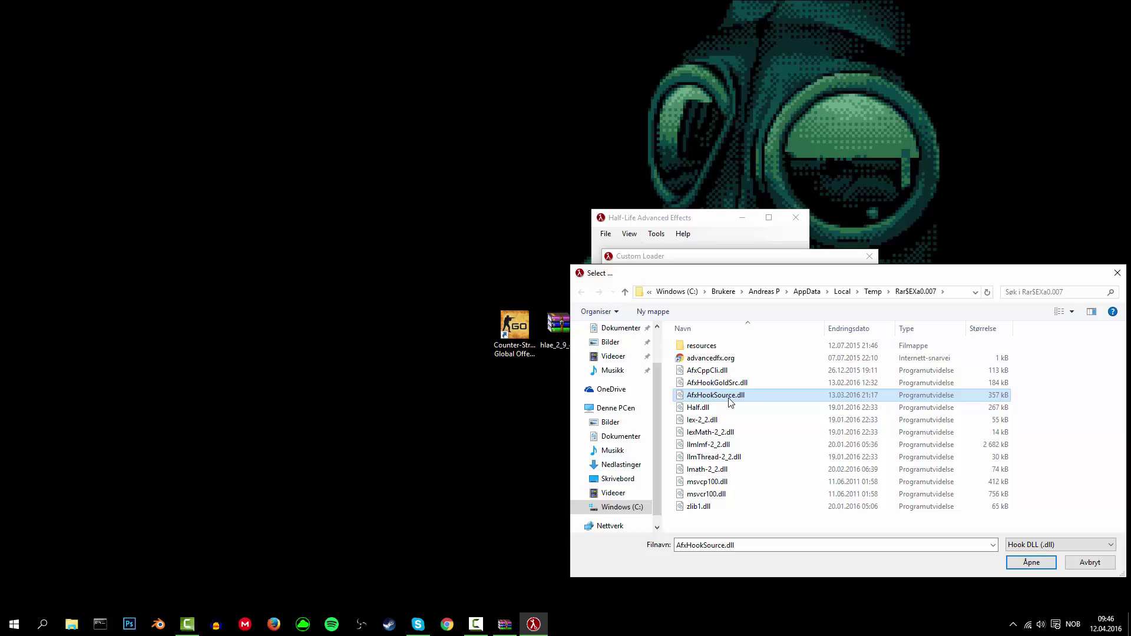
{"action": "key", "text": "F2"}
{"action": "left_click", "coordinate": [1037, 564]}
Set the loader's ProgramPath to the csgo program in the Counter-Strike Global Offensive folder under Program Files (x86), Steam, steamapps, common.
{"action": "left_click", "coordinate": [845, 293]}
{"action": "left_click", "coordinate": [625, 493]}
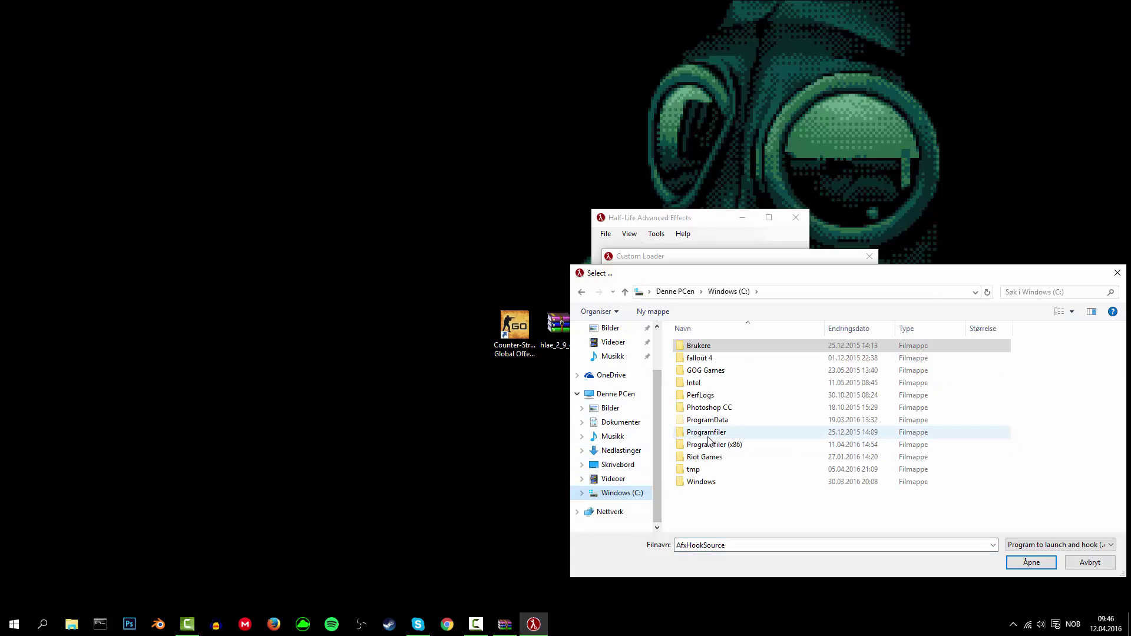
{"action": "double_click", "coordinate": [716, 445]}
{"action": "scroll", "coordinate": [719, 418], "scroll_direction": "down", "scroll_amount": 7}
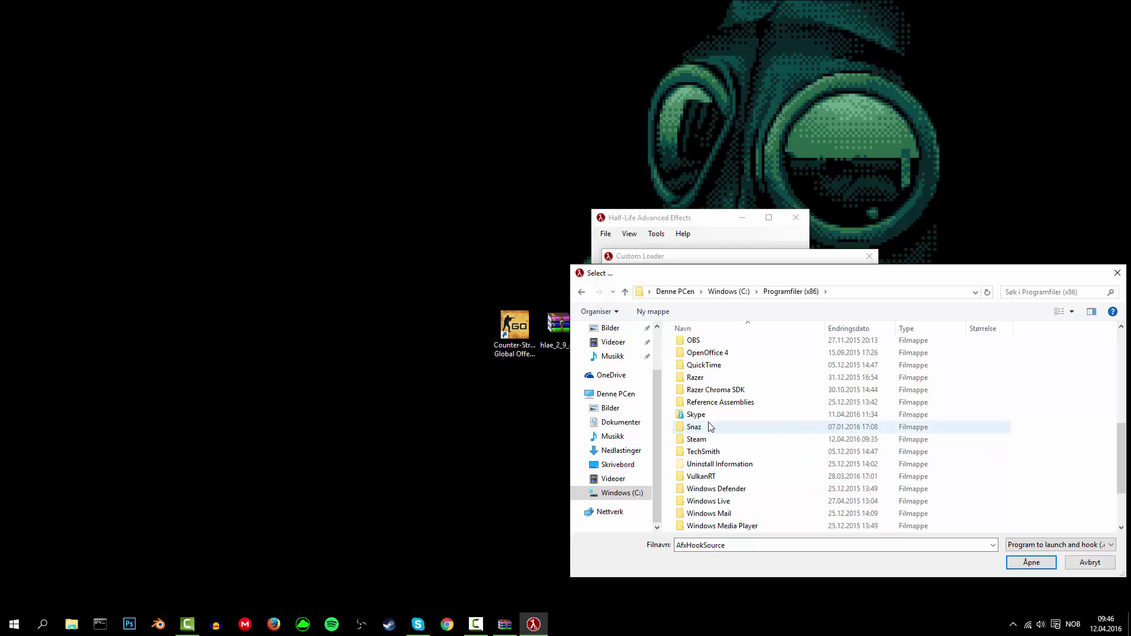
{"action": "double_click", "coordinate": [710, 441]}
{"action": "scroll", "coordinate": [713, 407], "scroll_direction": "down", "scroll_amount": 5}
{"action": "double_click", "coordinate": [720, 443]}
{"action": "double_click", "coordinate": [722, 348]}
{"action": "double_click", "coordinate": [721, 349]}
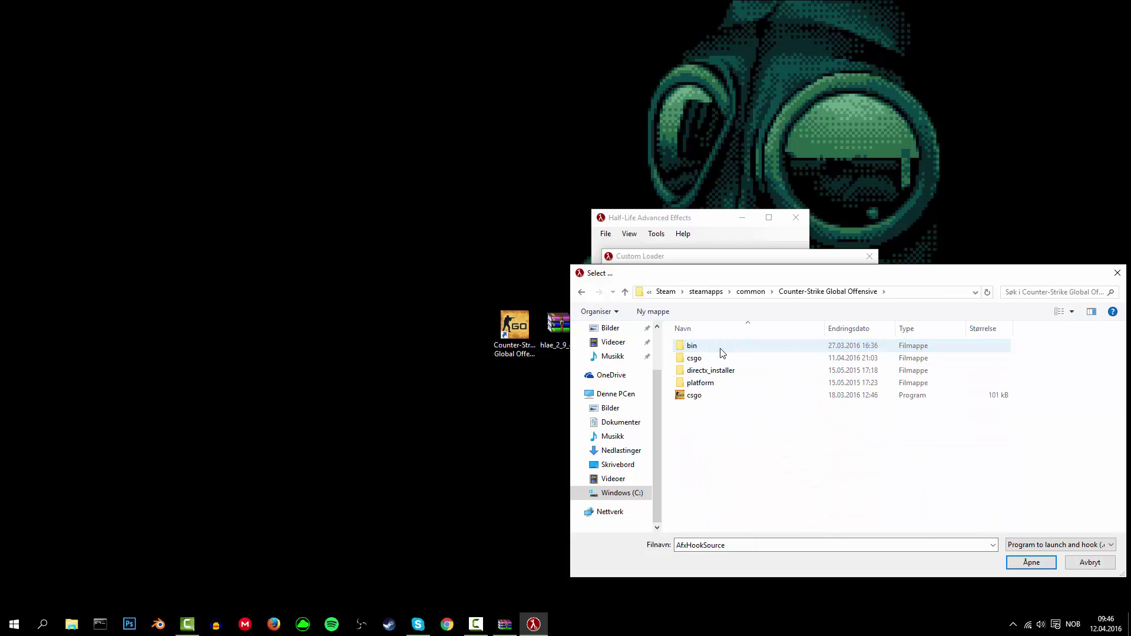
{"action": "left_click", "coordinate": [700, 399]}
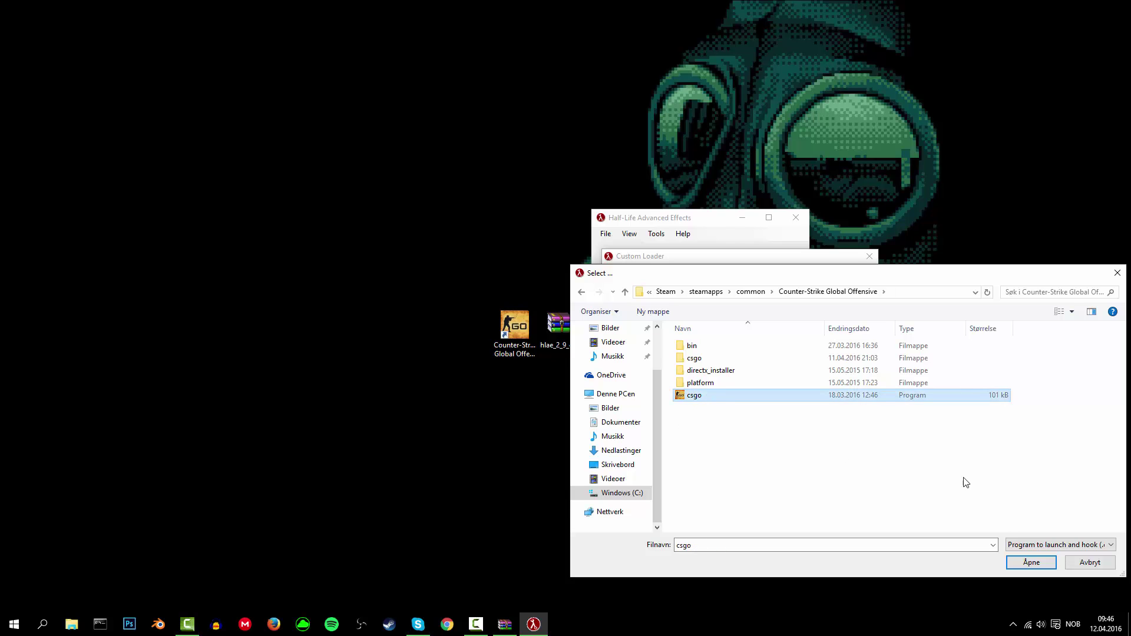
{"action": "left_click", "coordinate": [1018, 559]}
Launch Counter-Strike: Global Offensive with the custom loader settings and dismiss the Valve Anti-Cheat notice.
{"action": "left_click_drag", "start_coordinate": [726, 263], "coordinate": [436, 224]}
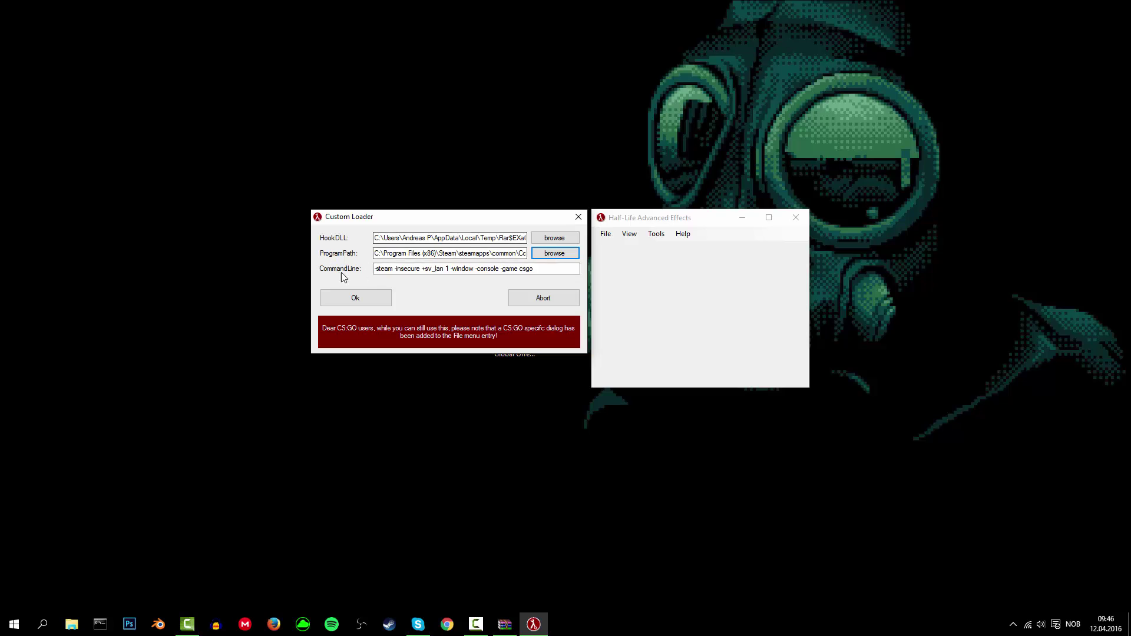
{"action": "left_click", "coordinate": [372, 306]}
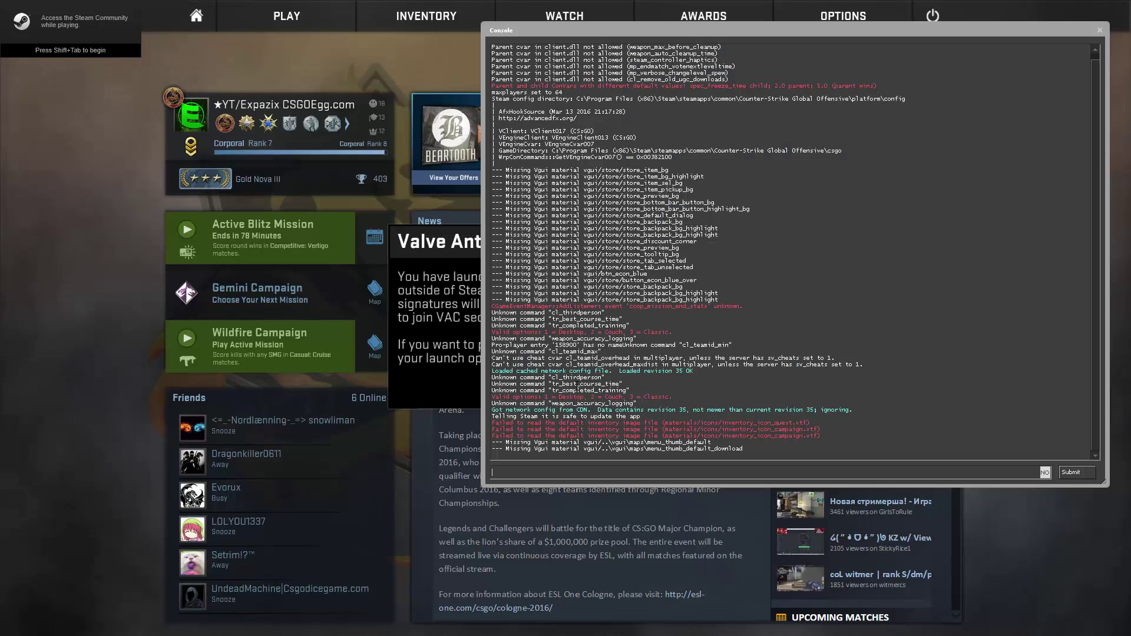
{"action": "key", "text": "grave"}
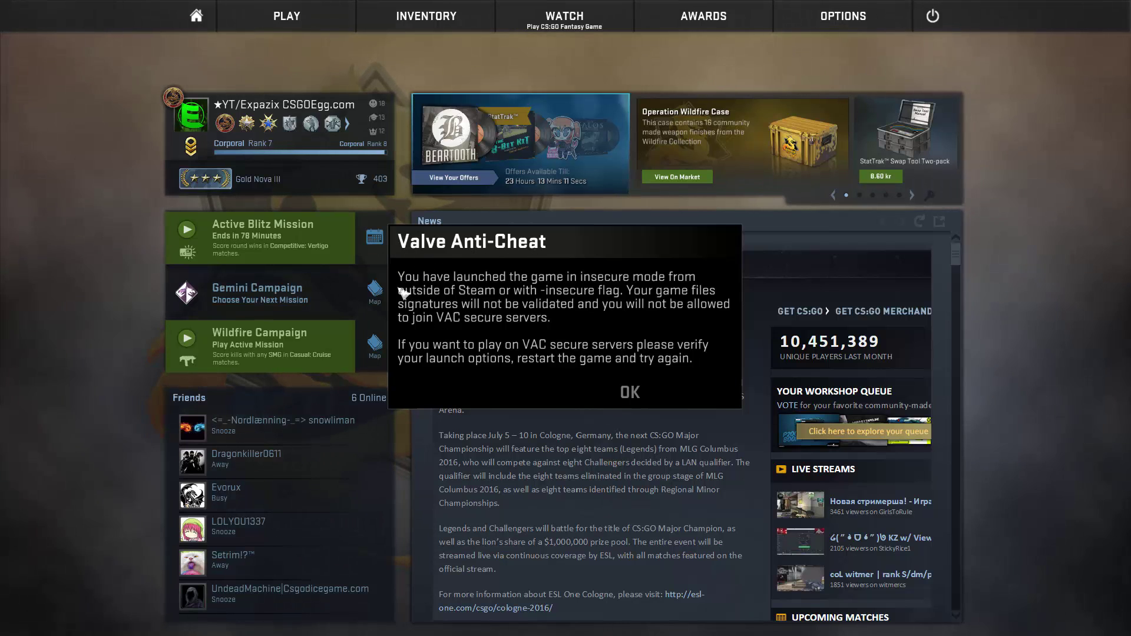
{"action": "left_click", "coordinate": [629, 393]}
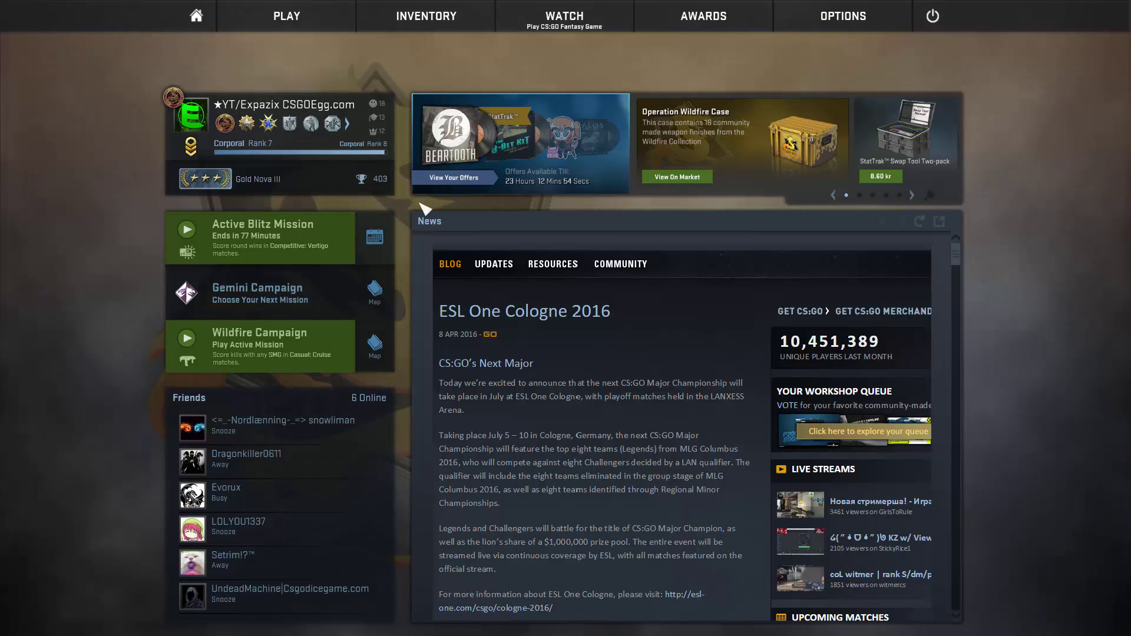
Load the nuke 1v5clutch demo from the replays folder through Demo Playback and close the playback controls.
{"action": "key", "text": "shift+F2"}
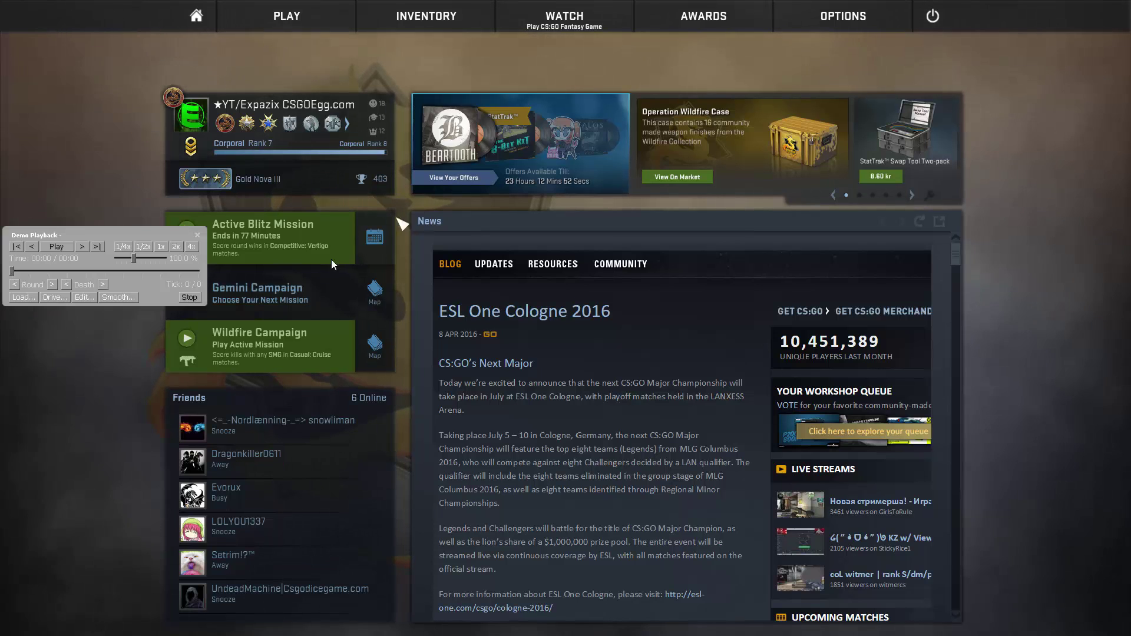
{"action": "left_click", "coordinate": [26, 299]}
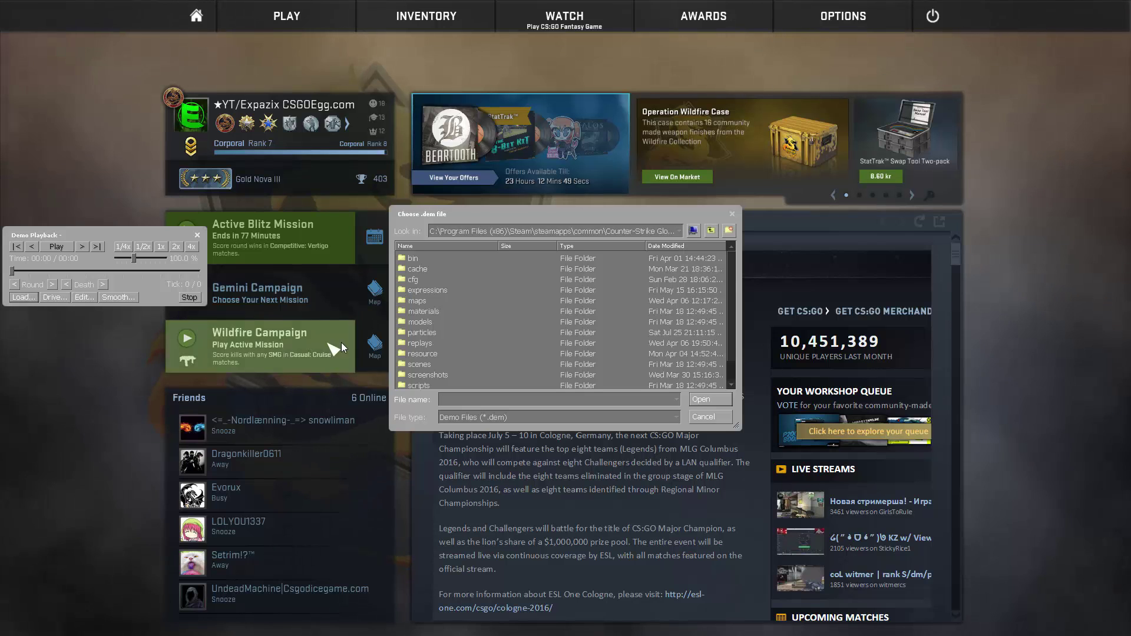
{"action": "double_click", "coordinate": [418, 346]}
{"action": "scroll", "coordinate": [425, 348], "scroll_direction": "down", "scroll_amount": 1}
{"action": "left_click_drag", "start_coordinate": [699, 214], "coordinate": [519, 157]}
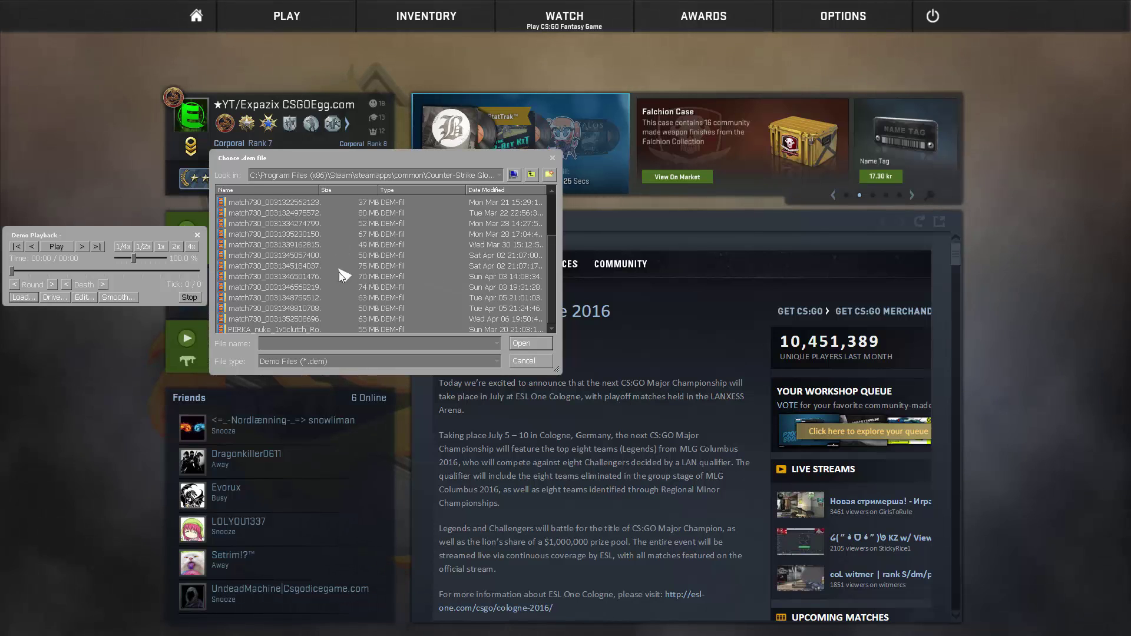
{"action": "left_click", "coordinate": [321, 328]}
{"action": "left_click", "coordinate": [518, 343]}
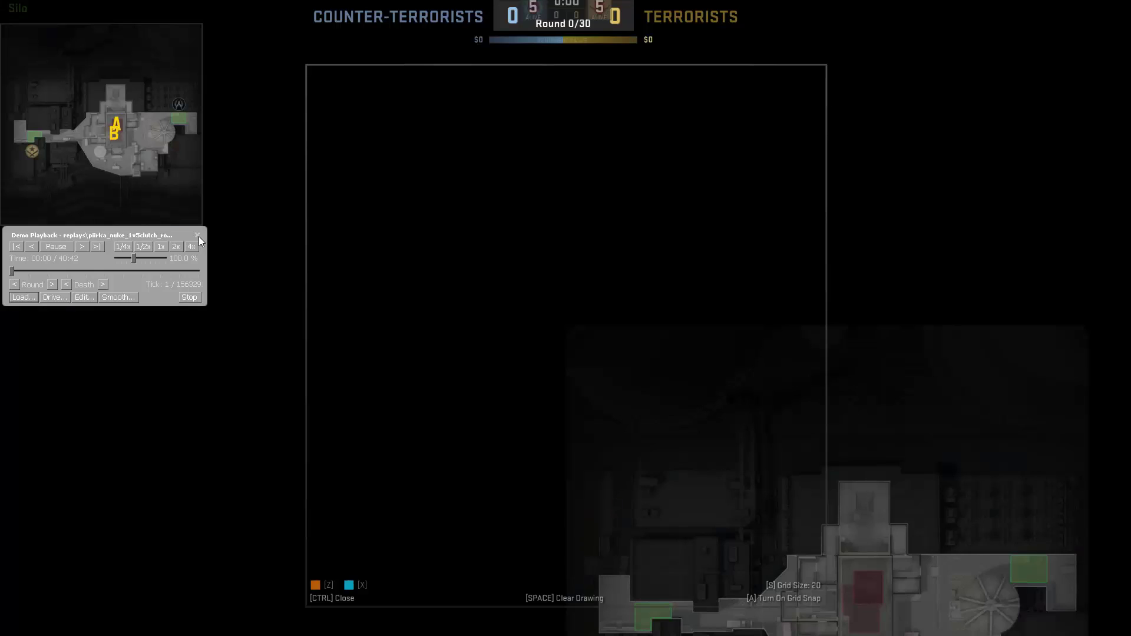
{"action": "left_click", "coordinate": [198, 236]}
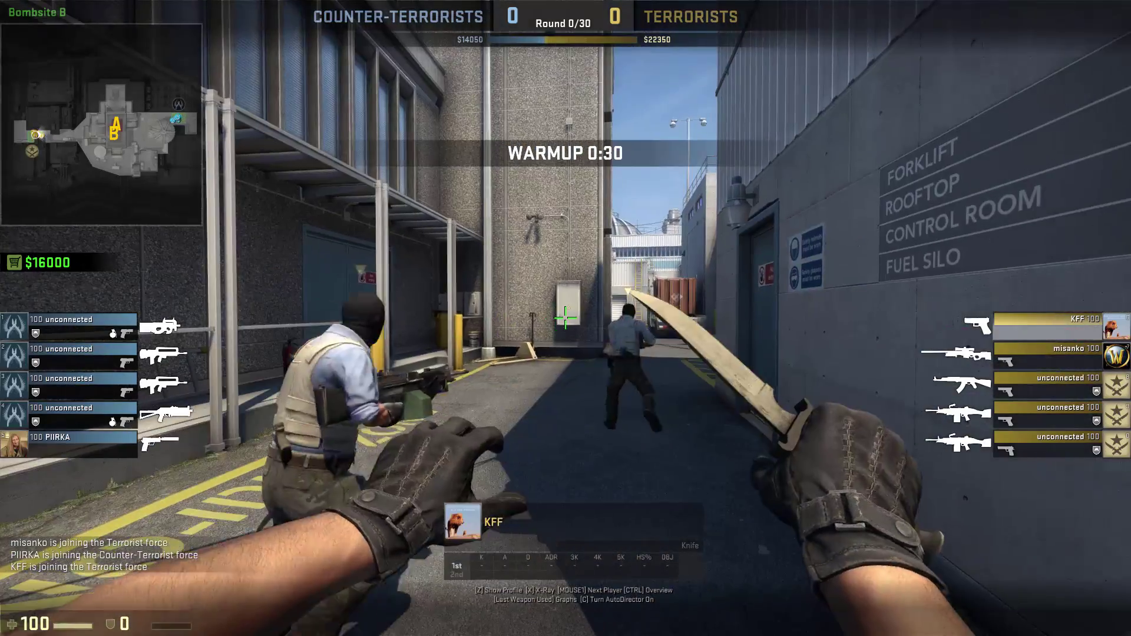
Cycle through the spectated players in the demo, switch to the free camera and fly it forward.
{"action": "left_click", "coordinate": [565, 318]}
{"action": "left_click", "coordinate": [565, 318]}
{"action": "left_click", "coordinate": [565, 318]}
{"action": "left_click", "coordinate": [566, 319]}
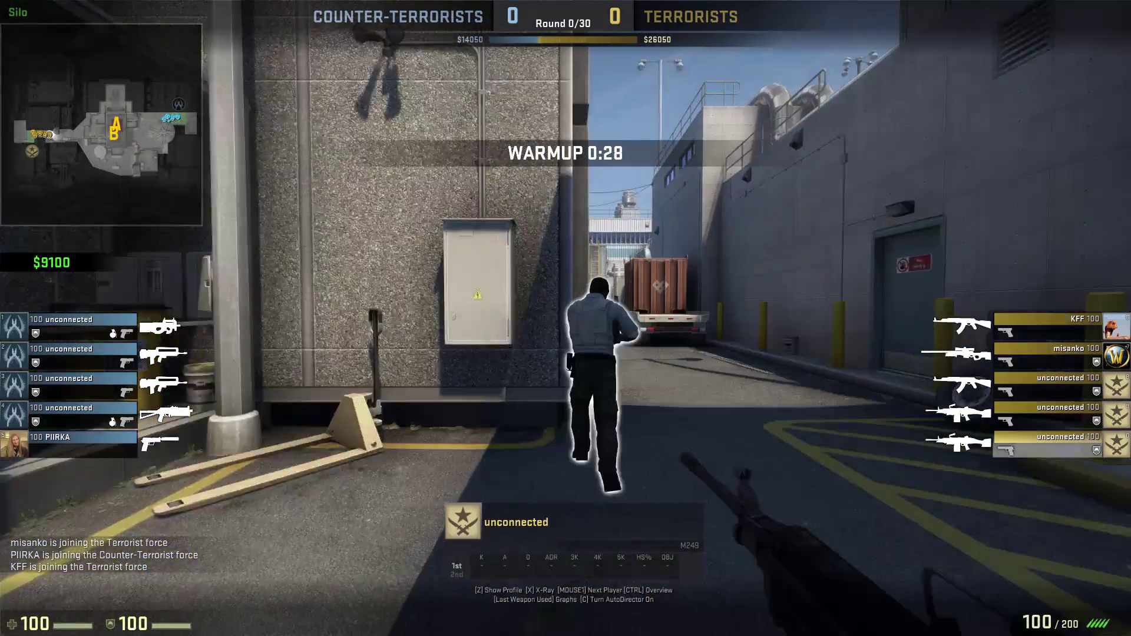
{"action": "left_click", "coordinate": [565, 319]}
{"action": "left_click", "coordinate": [566, 319]}
{"action": "left_click", "coordinate": [566, 318]}
{"action": "left_click", "coordinate": [566, 318]}
{"action": "left_click", "coordinate": [566, 318]}
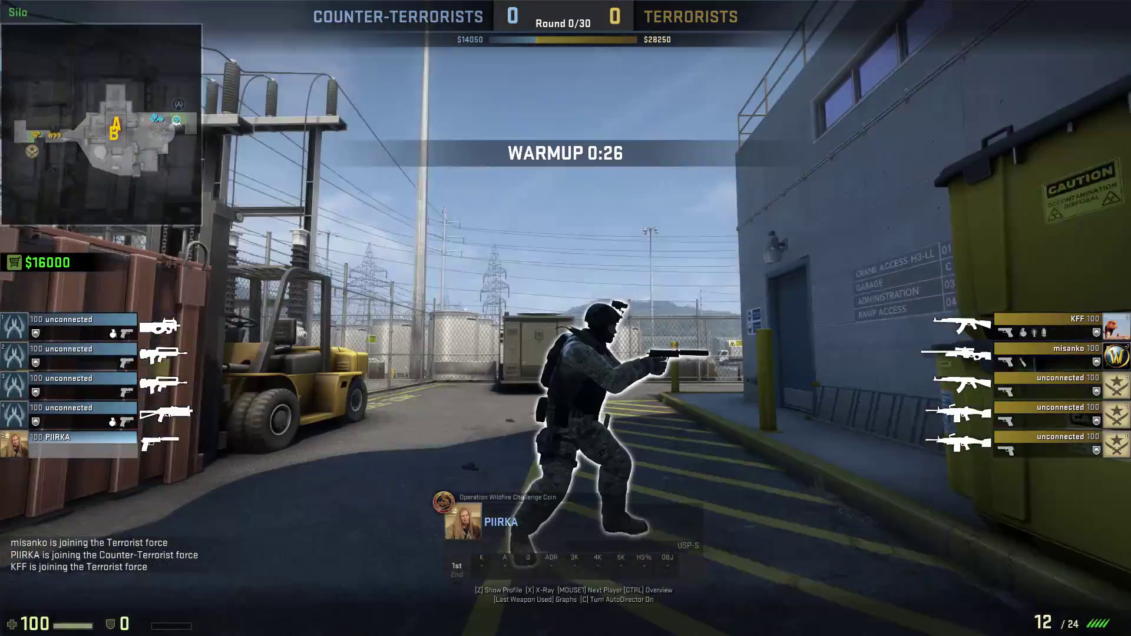
{"action": "key", "text": "space"}
{"action": "key", "text": "w"}
{"action": "key", "text": "w"}
Run cl_draw_only_deathnotices 1 in the console so that only death notices are drawn on the HUD.
{"action": "key", "text": "grave"}
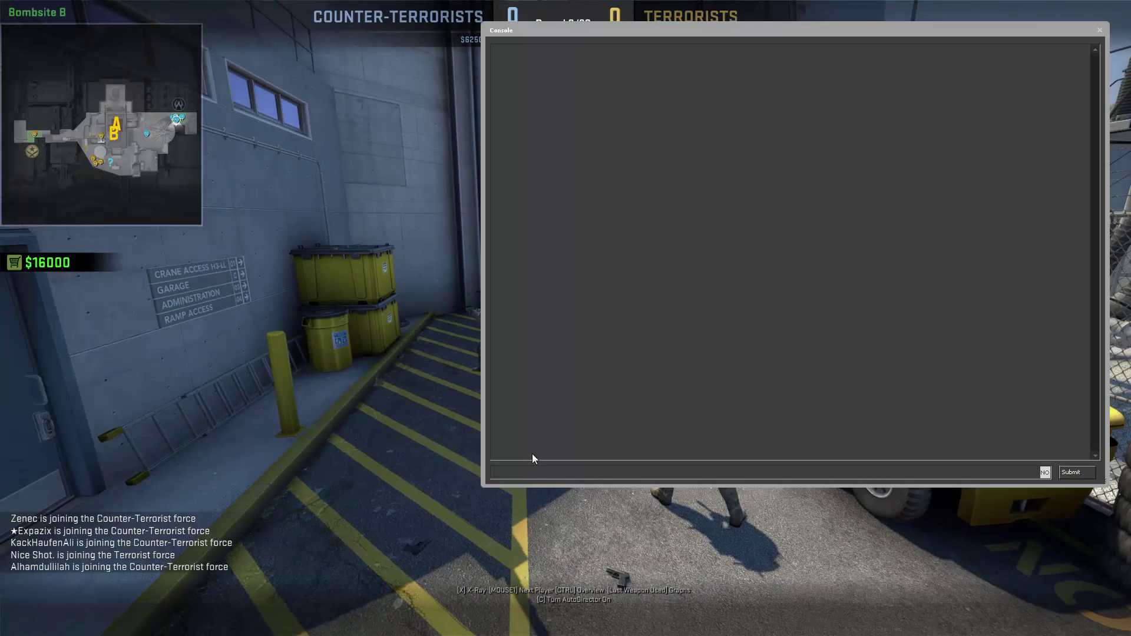
{"action": "key", "text": "grave"}
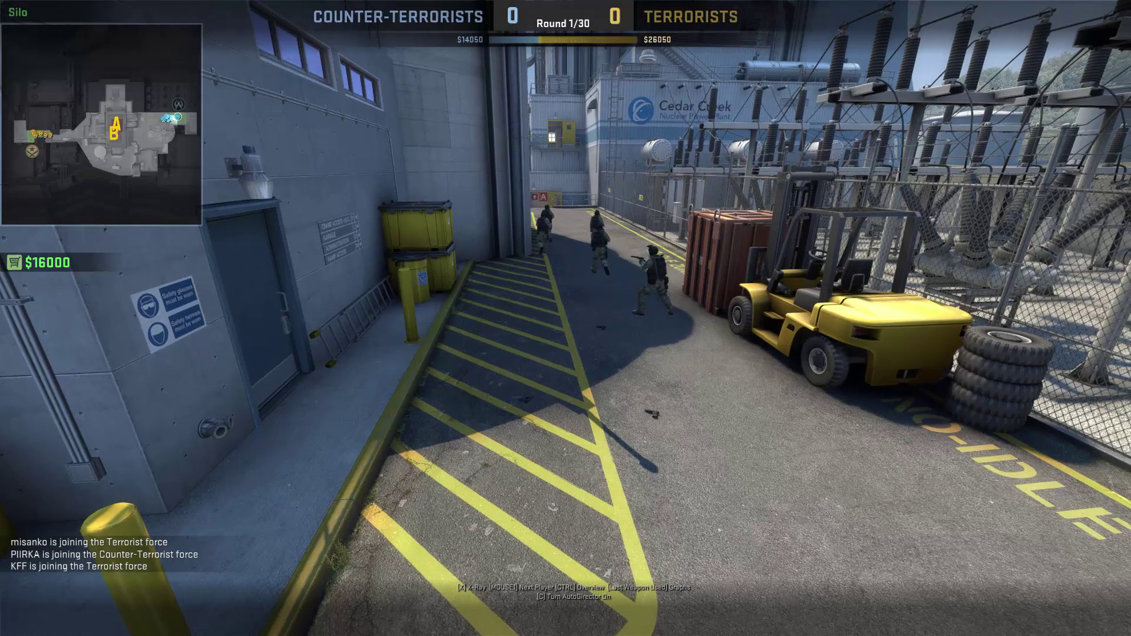
{"action": "key", "text": "grave"}
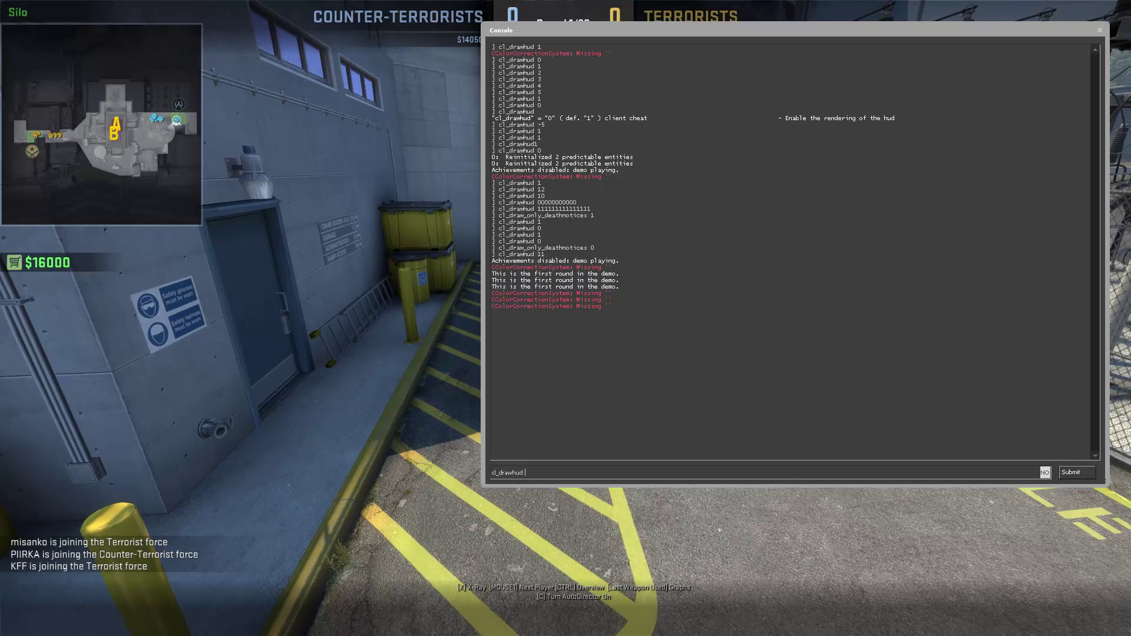
{"action": "key", "text": "BackSpace"}
{"action": "key", "text": "BackSpace"}
{"action": "key", "text": "BackSpace"}
{"action": "key", "text": "BackSpace"}
{"action": "key", "text": "BackSpace"}
{"action": "key", "text": "BackSpace"}
{"action": "key", "text": "BackSpace"}
{"action": "key", "text": "BackSpace"}
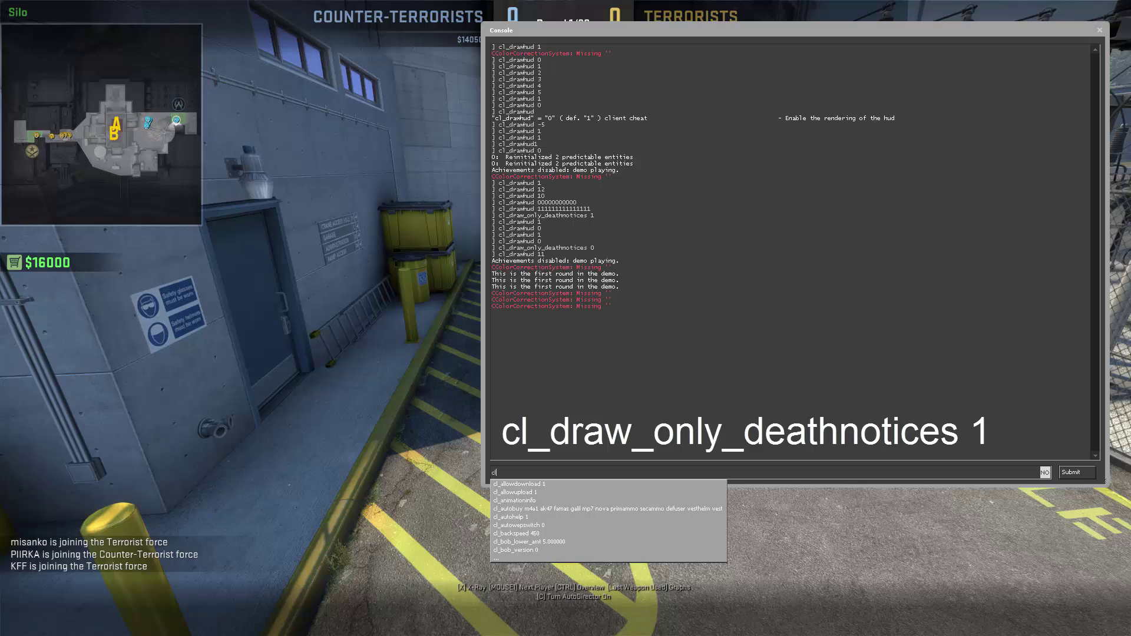
{"action": "type", "text": "draw_only_deathnotices "}
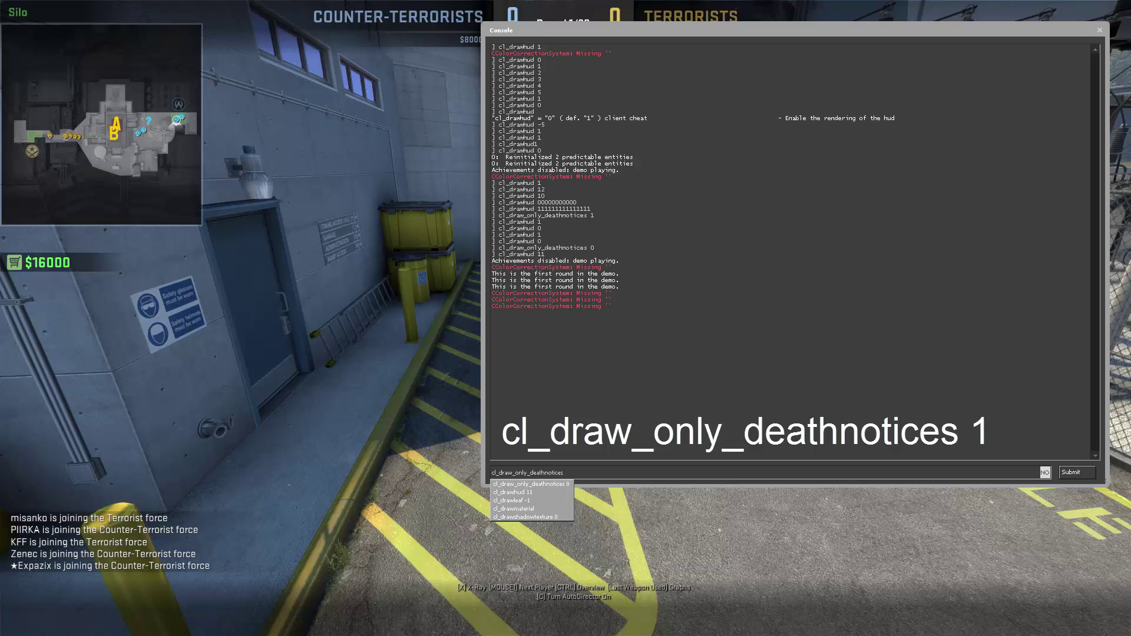
{"action": "type", "text": "1"}
{"action": "key", "text": "Return"}
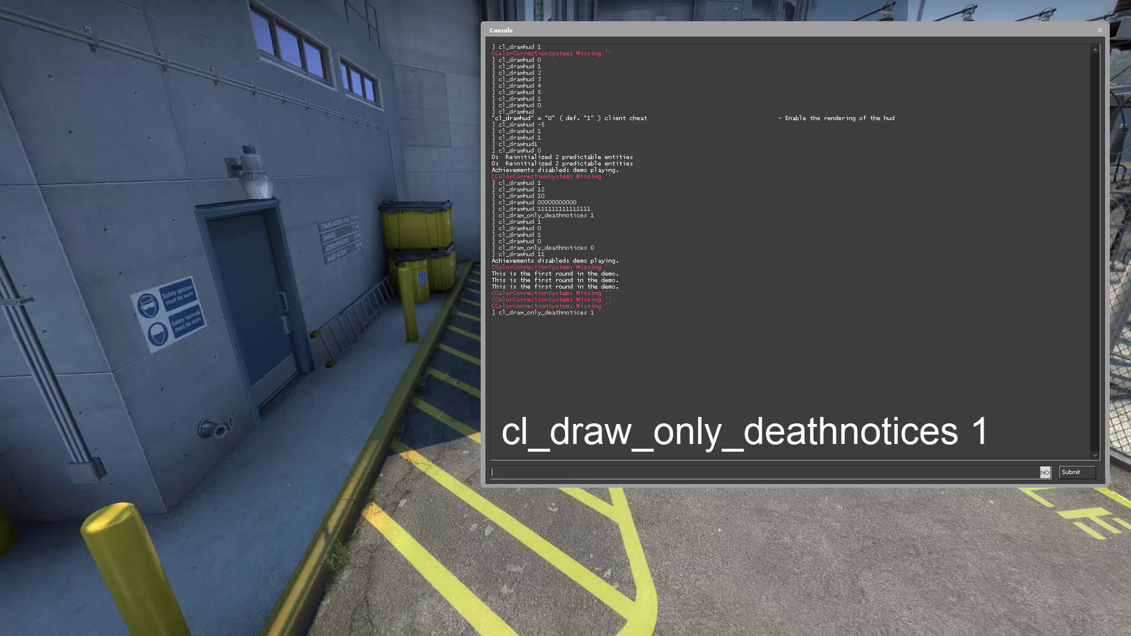
Run cl_drawhud 1 in the console and return to the demo view.
{"action": "type", "text": "cl_drawhud 1"}
{"action": "key", "text": "Return"}
{"action": "key", "text": "Escape"}
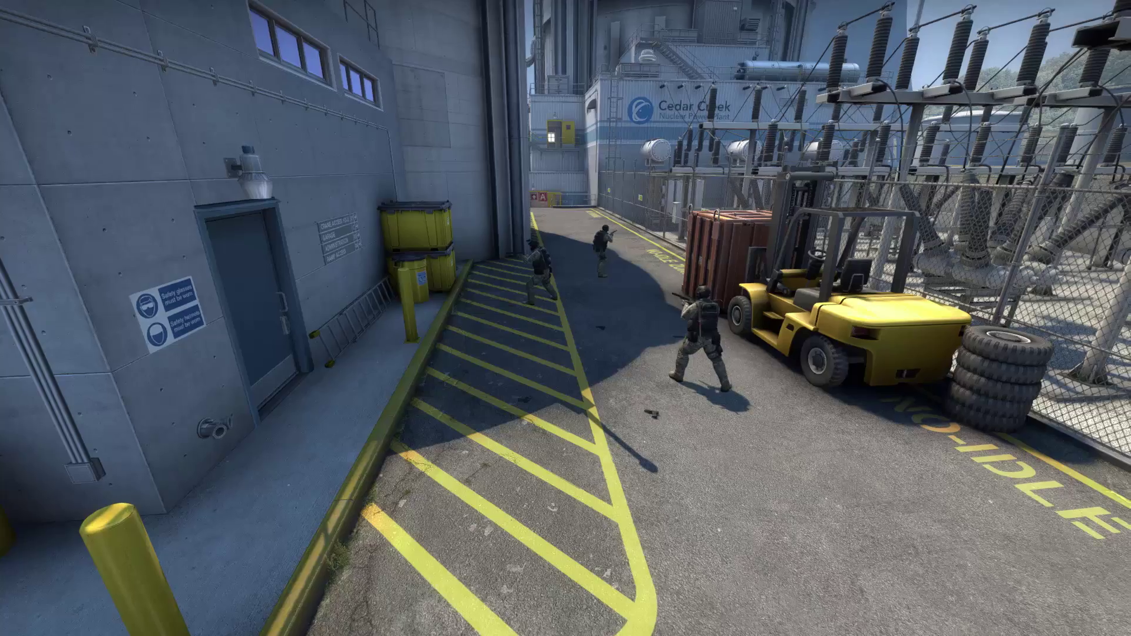
Shift the free camera sideways, skip the demo to the next round and pause playback there.
{"action": "key", "text": "d"}
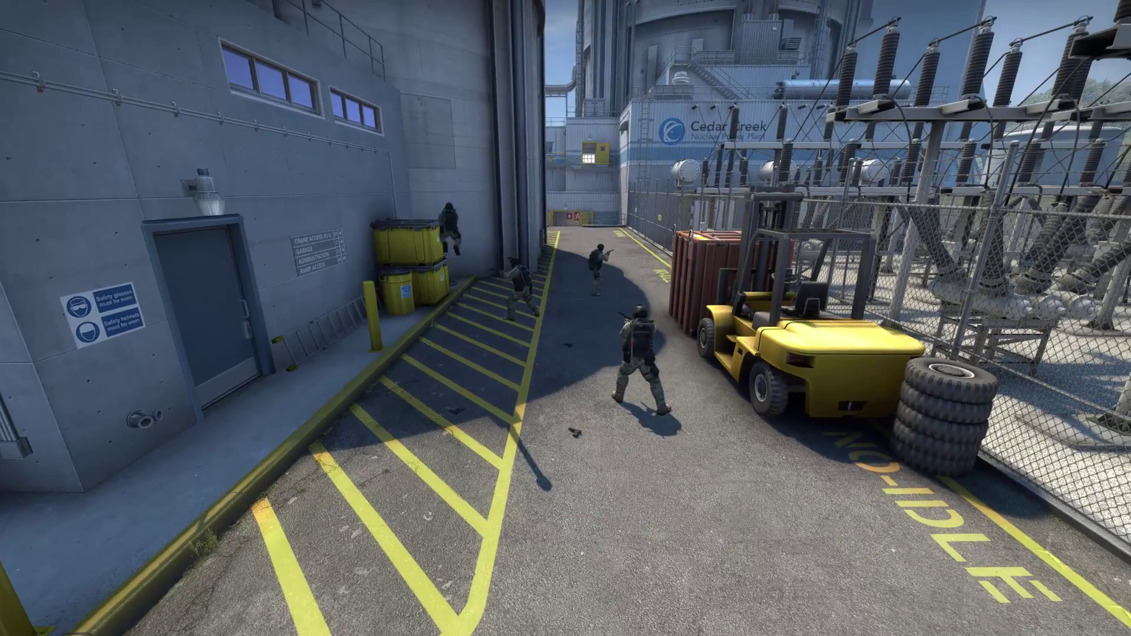
{"action": "key", "text": "shift+F2"}
{"action": "left_click", "coordinate": [53, 284]}
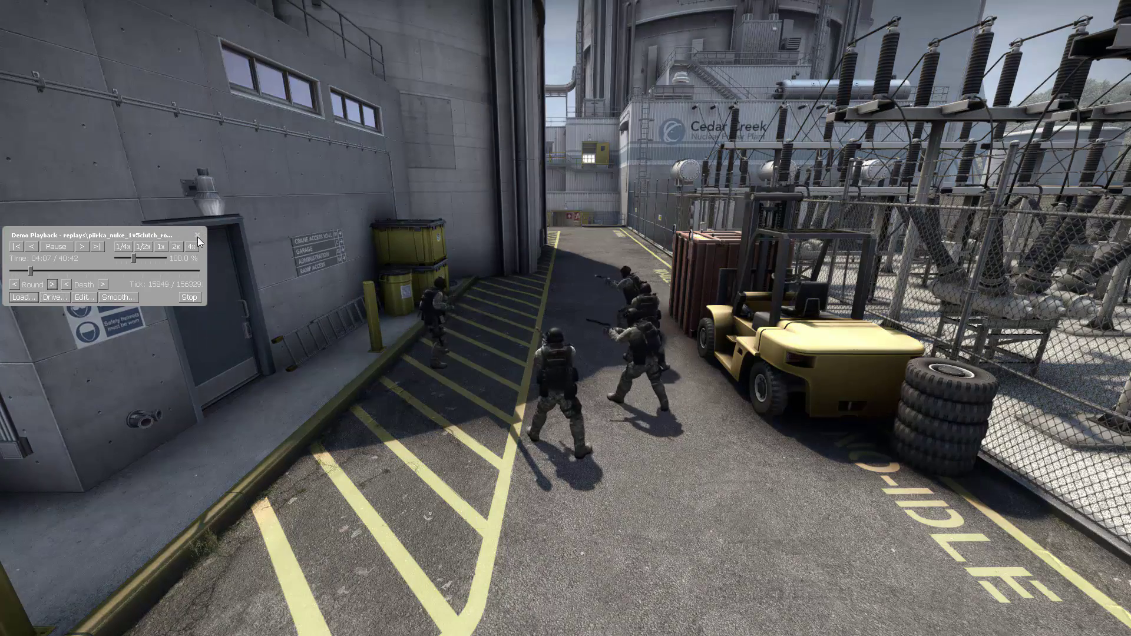
{"action": "left_click", "coordinate": [198, 235]}
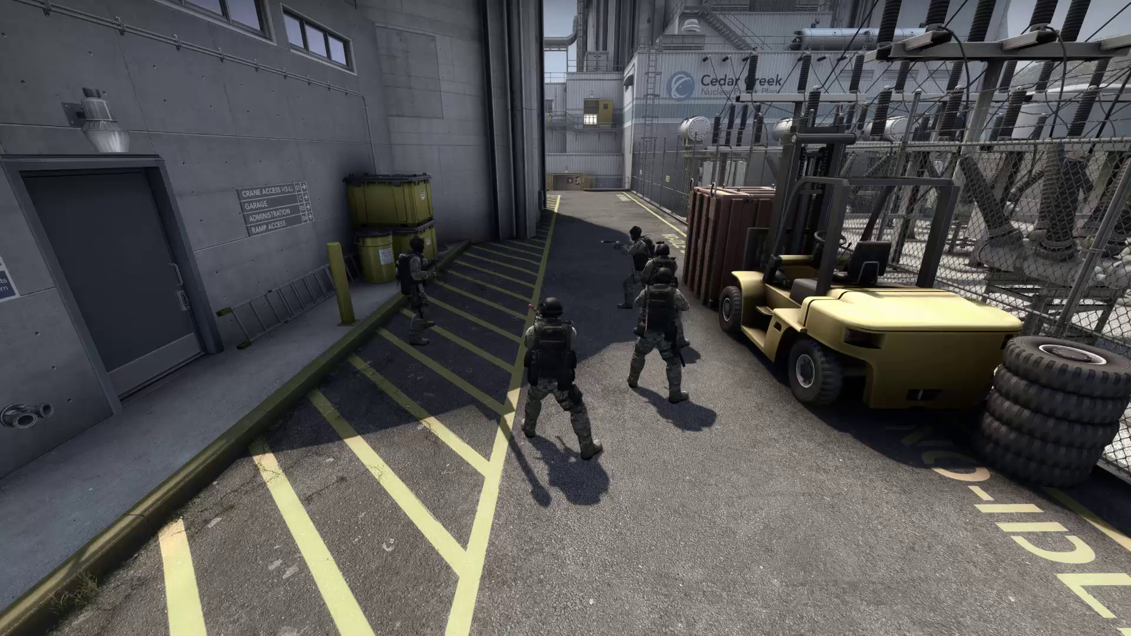
{"action": "key", "text": "shift+F2"}
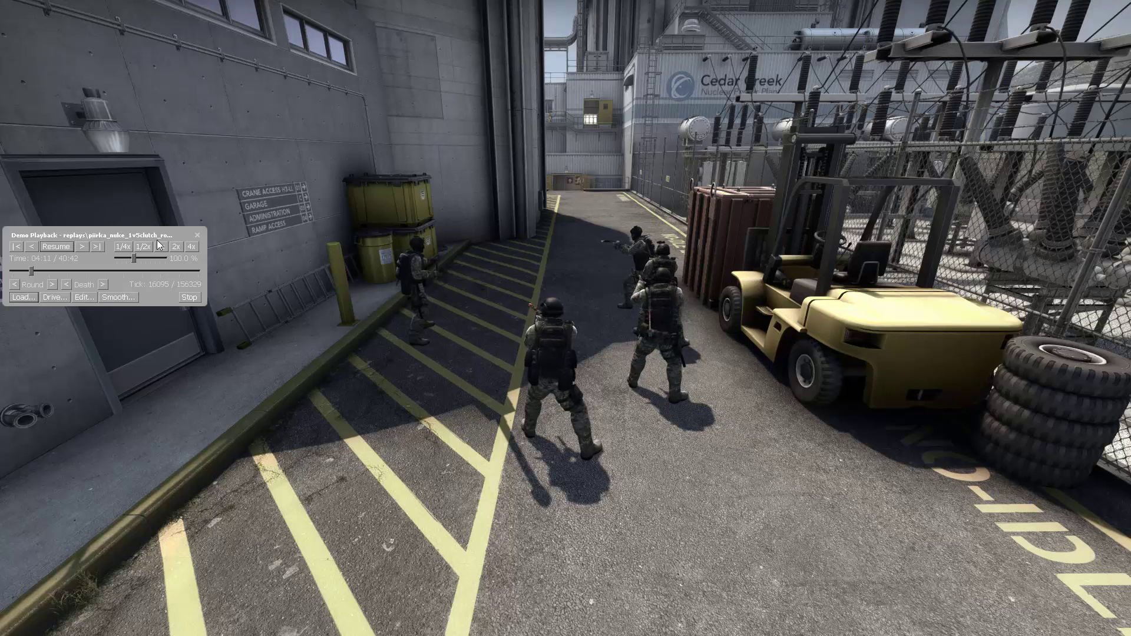
Open the developer console and clear its earlier output.
{"action": "key", "text": "grave"}
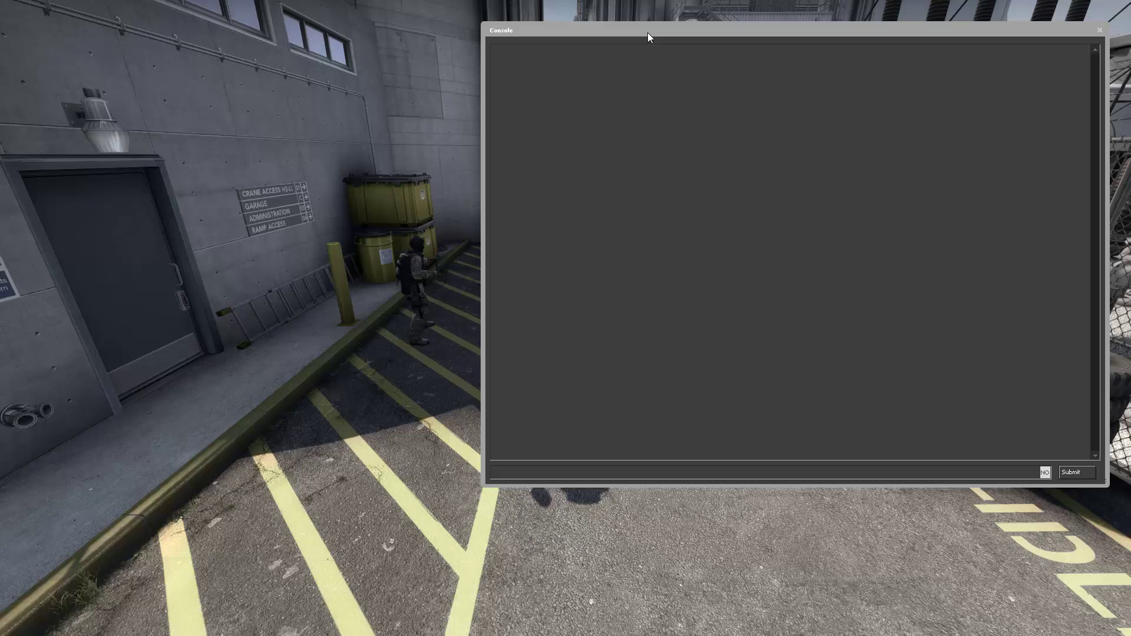
{"action": "left_click_drag", "start_coordinate": [649, 33], "coordinate": [656, 32]}
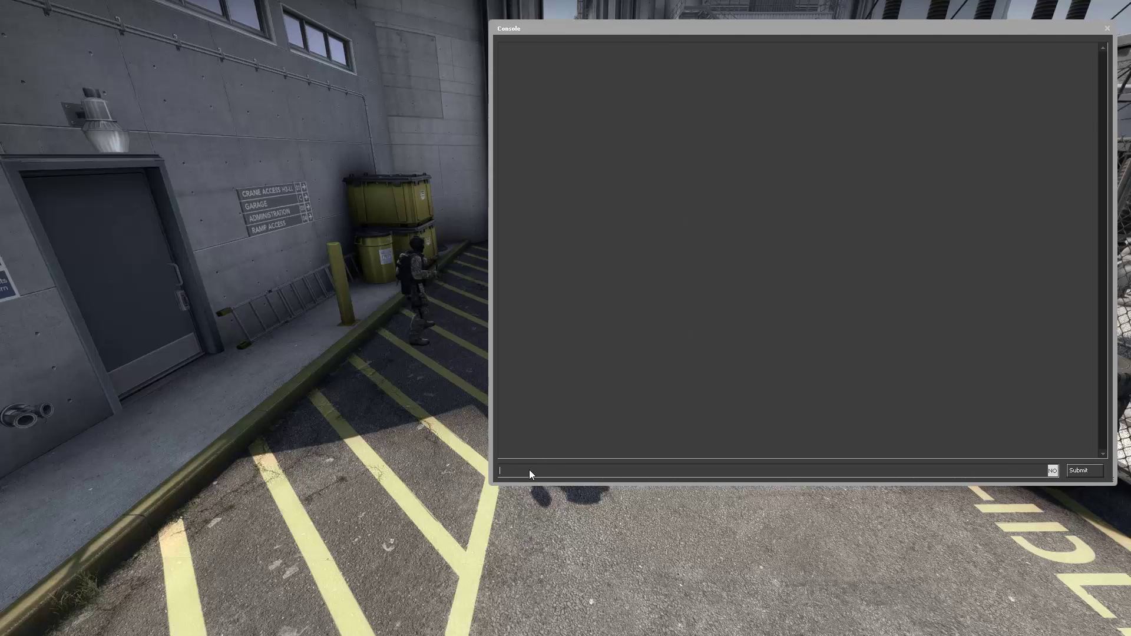
{"action": "type", "text": "mir"}
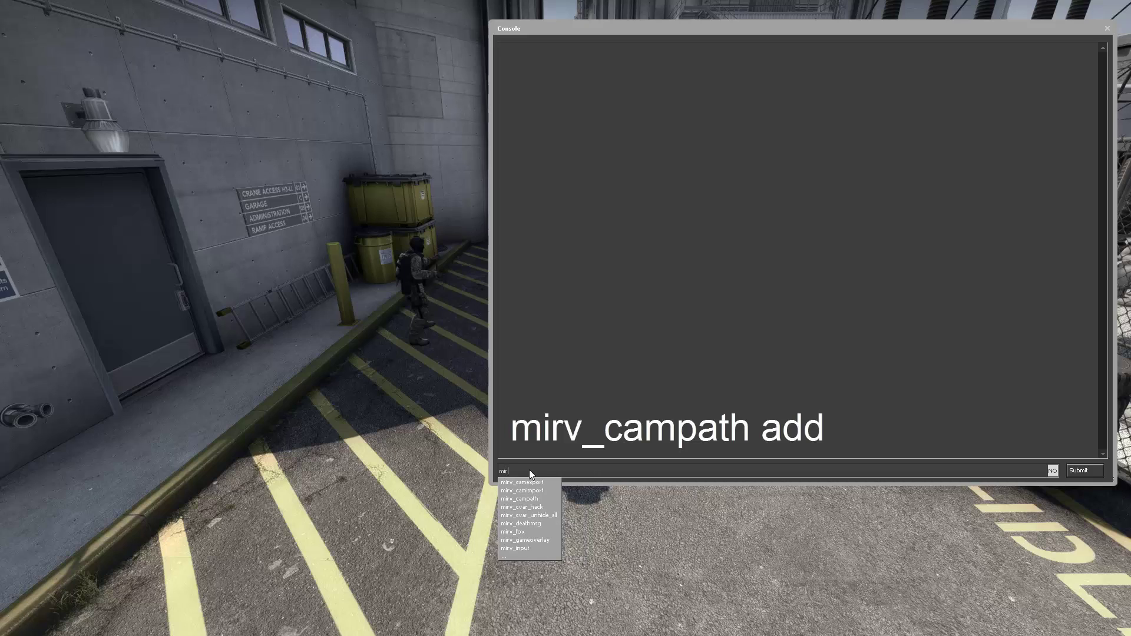
{"action": "type", "text": "v_campath add"}
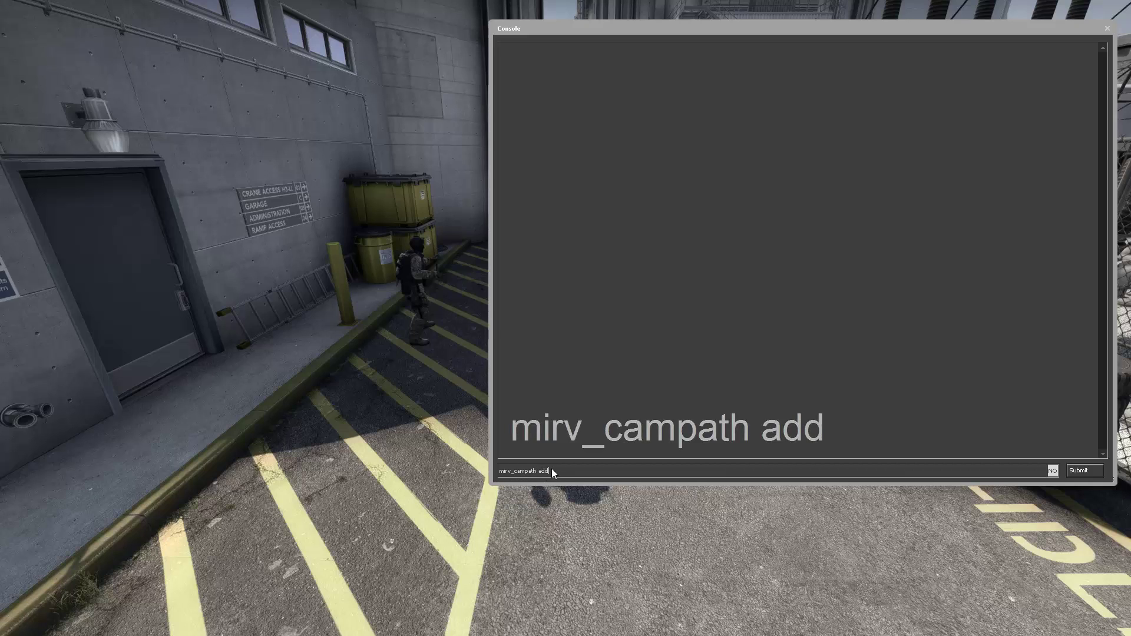
{"action": "left_click_drag", "start_coordinate": [551, 469], "coordinate": [498, 470]}
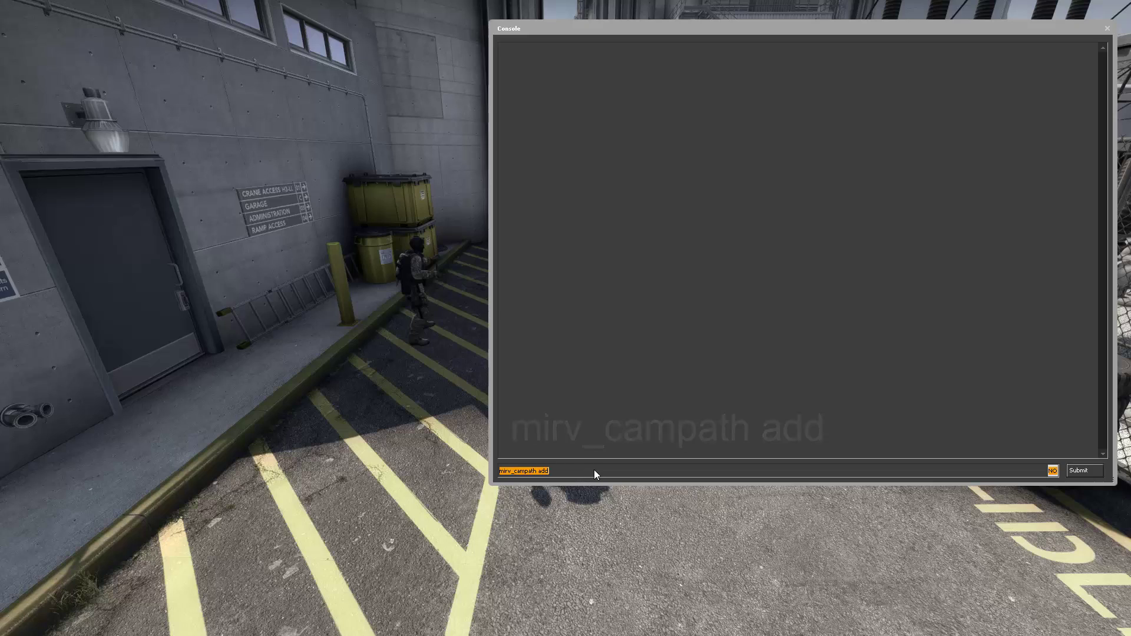
{"action": "left_click", "coordinate": [568, 470]}
{"action": "key", "text": "ctrl+a"}
{"action": "key", "text": "BackSpace"}
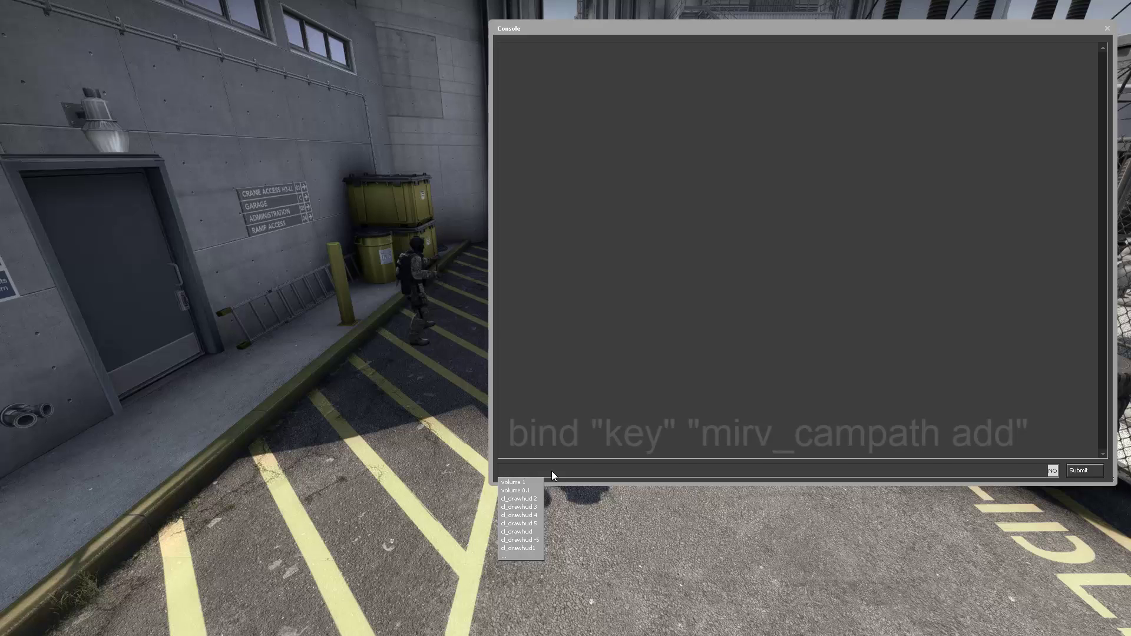
Bind mouse3 to "mirv_campath add" with a console command.
{"action": "type", "text": "bind \"mouse3"}
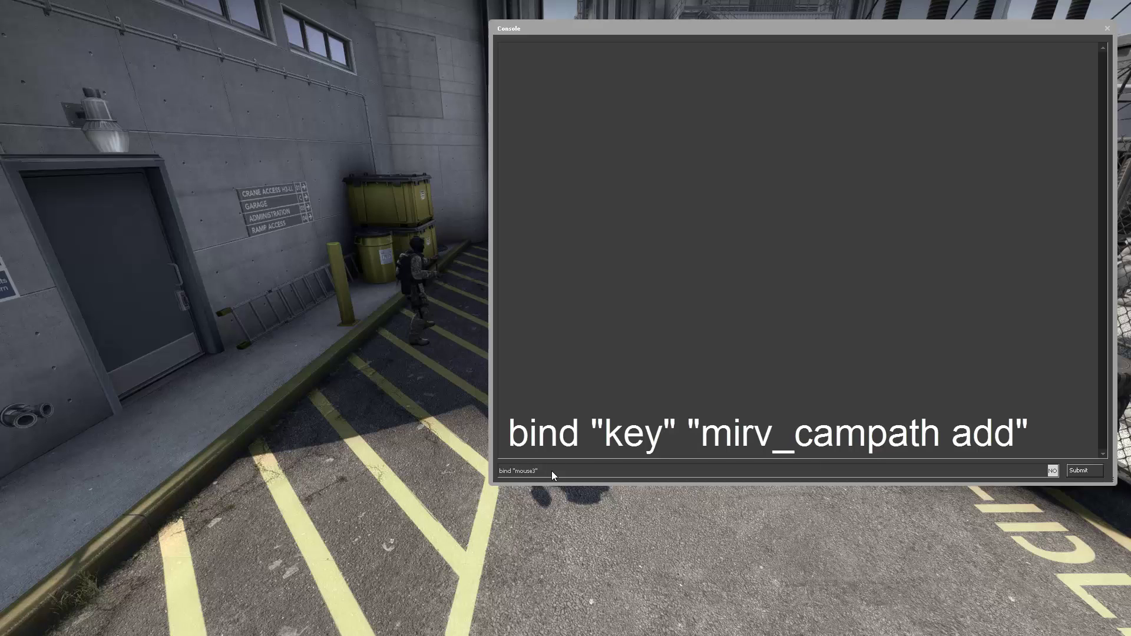
{"action": "type", "text": "\" \"mirv_campath add"}
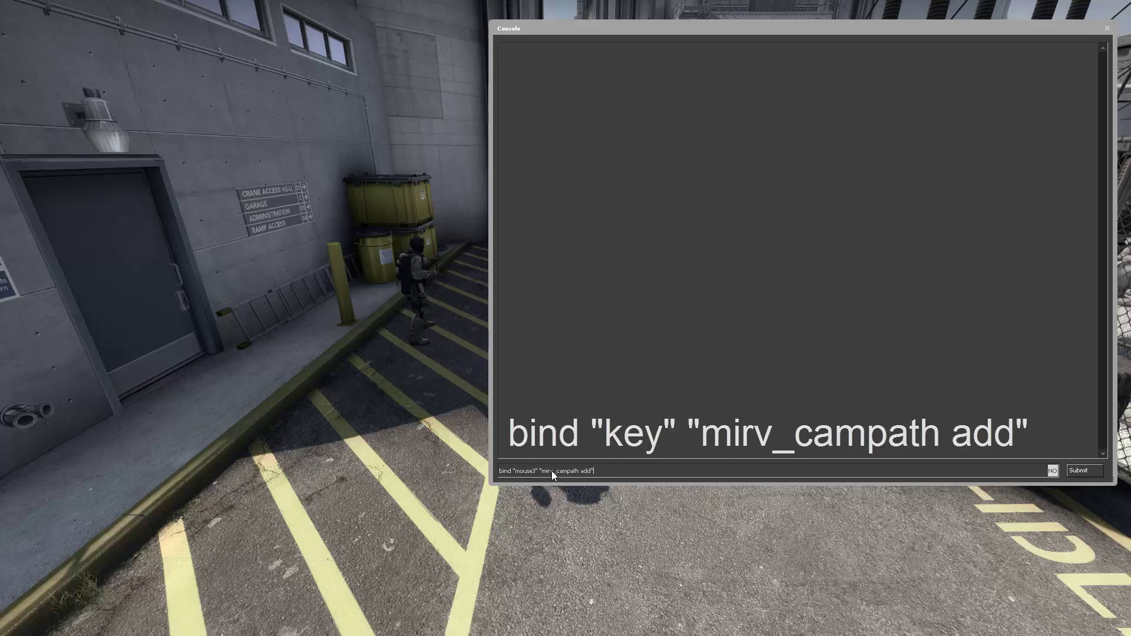
{"action": "type", "text": "\""}
{"action": "key", "text": "Return"}
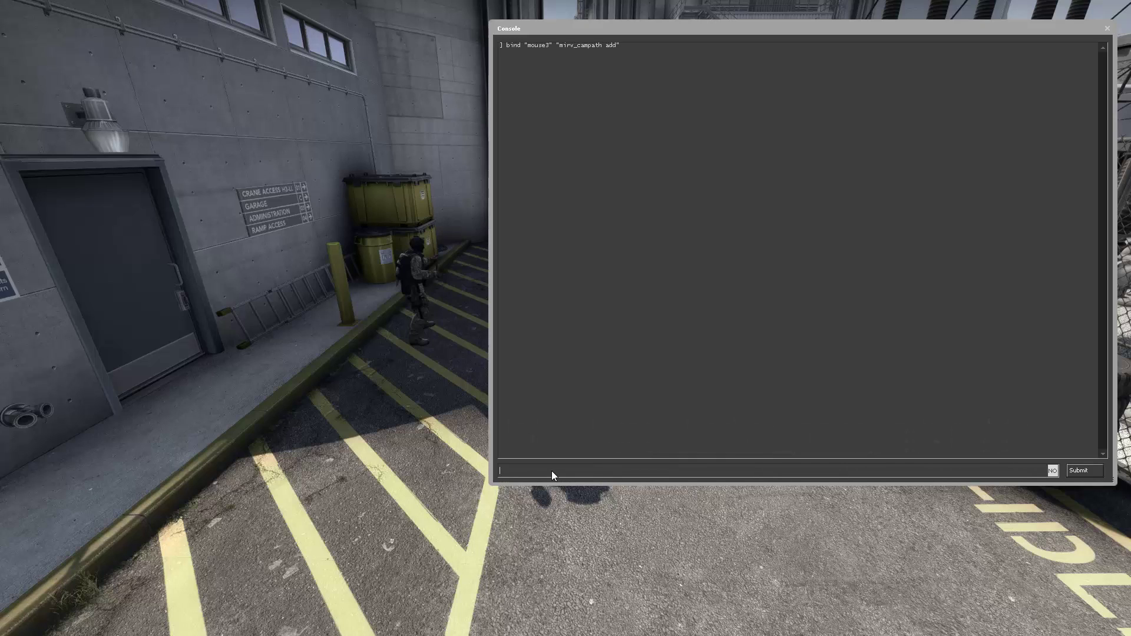
Query the current binding of mouse3 in the console and close the console.
{"action": "type", "text": "bind m"}
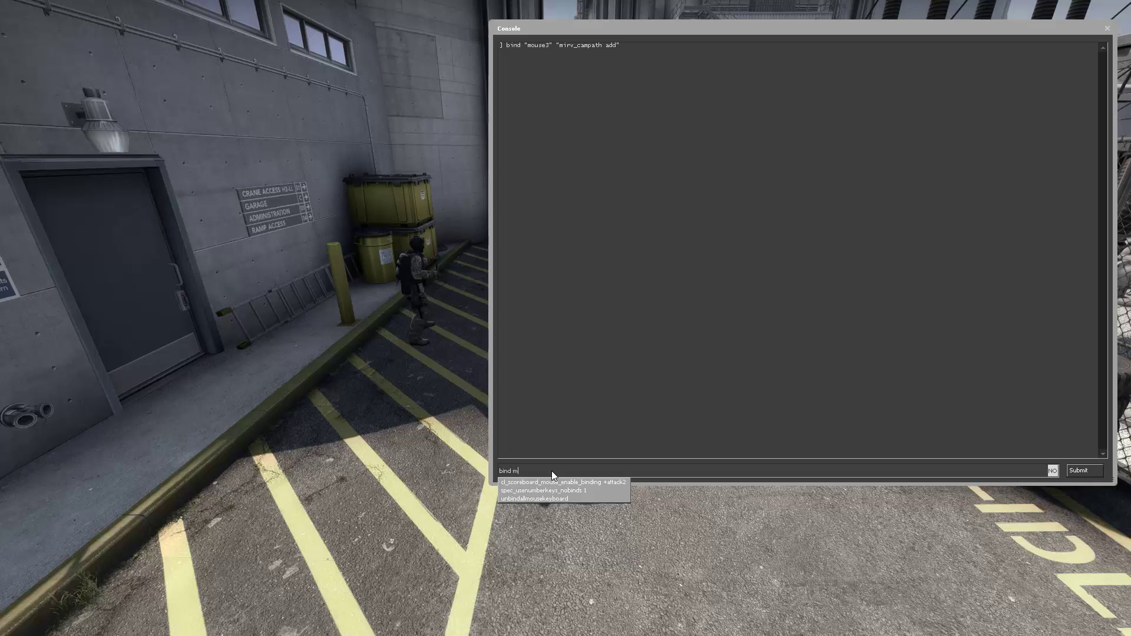
{"action": "type", "text": "ouse"}
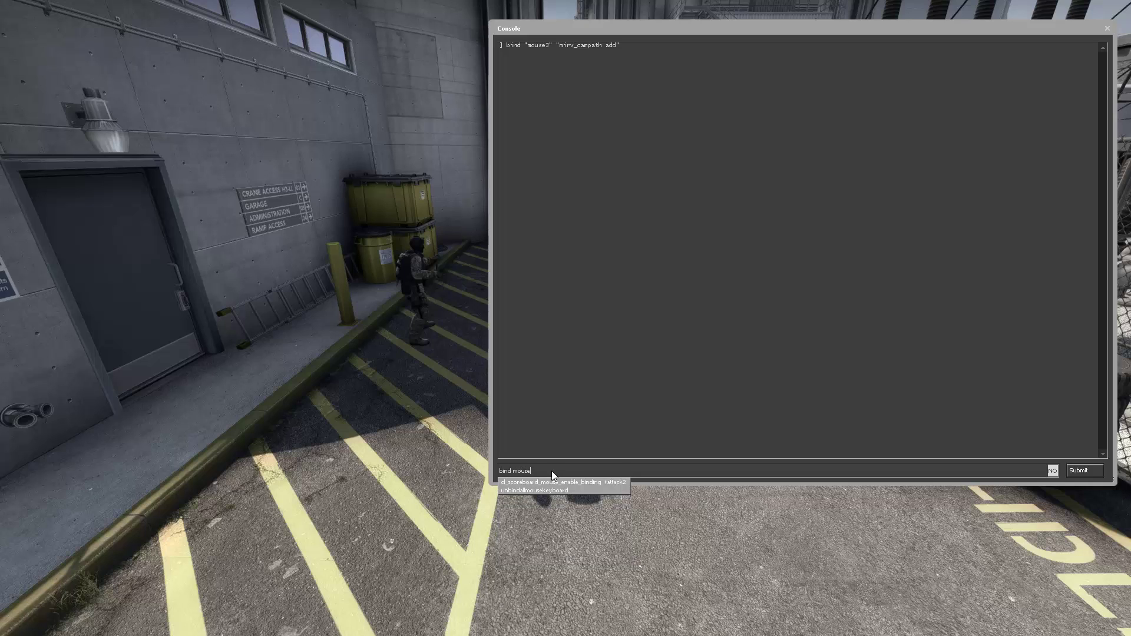
{"action": "type", "text": "3"}
{"action": "key", "text": "Return"}
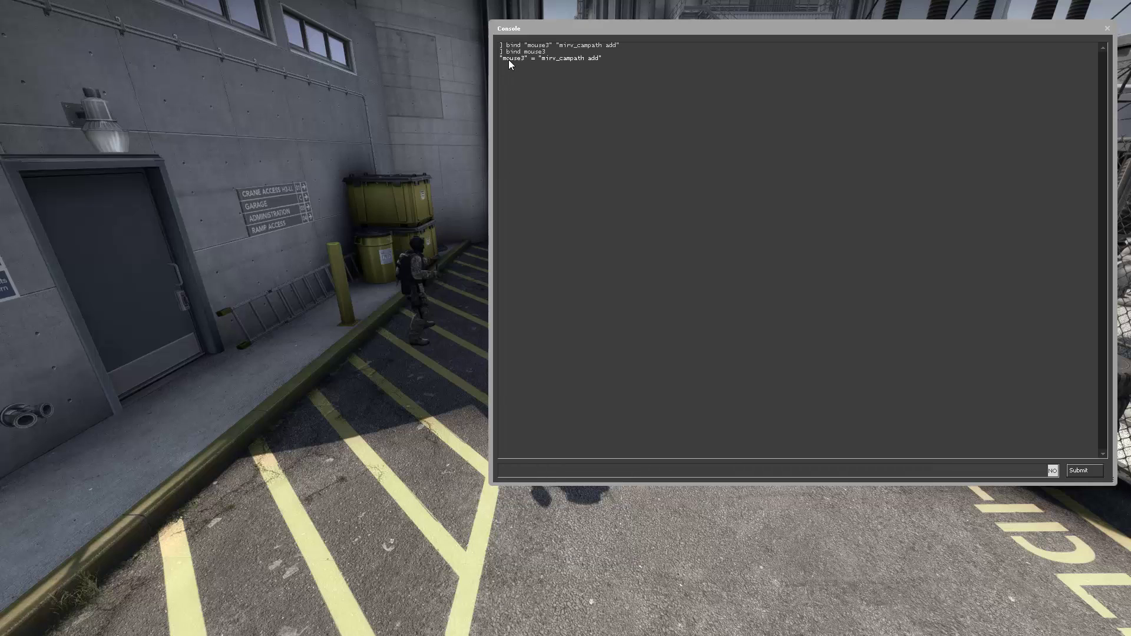
{"action": "left_click_drag", "start_coordinate": [503, 58], "coordinate": [521, 62]}
{"action": "key", "text": "grave"}
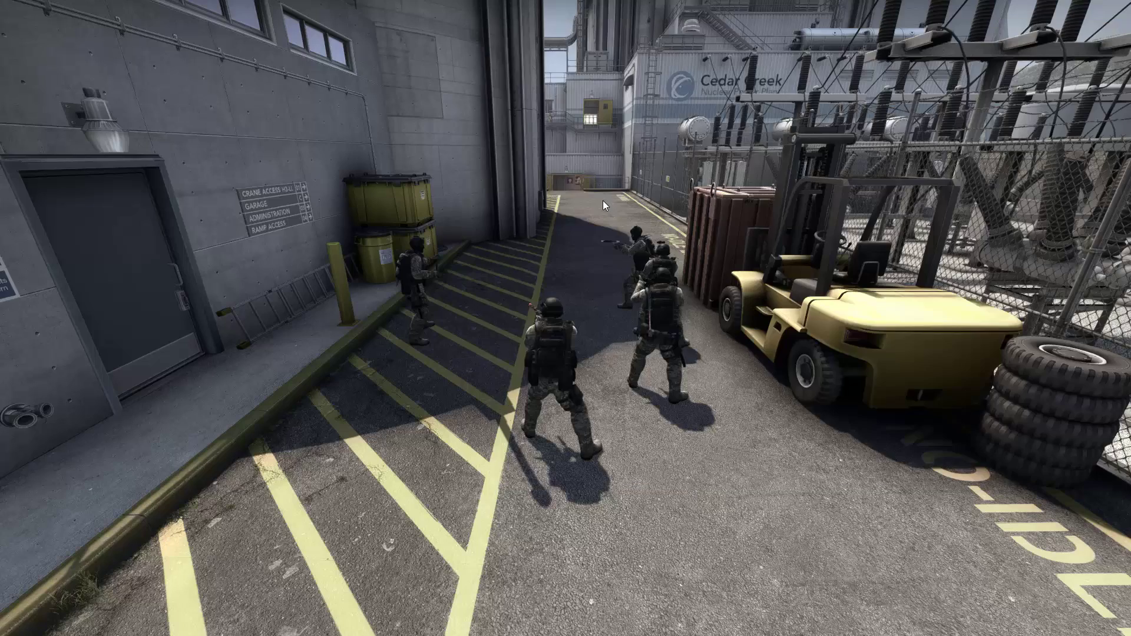
Resume the demo and add camera path points with the bound key while flying the free camera from the outside yard into the warehouse.
{"action": "key", "text": "shift+F2"}
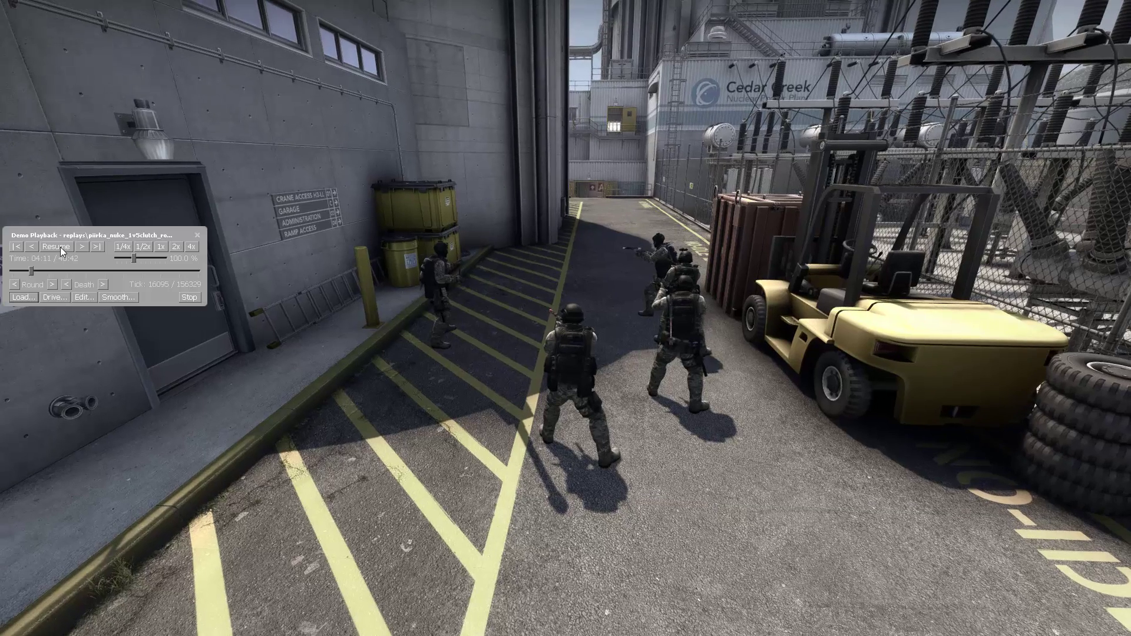
{"action": "left_click", "coordinate": [196, 235]}
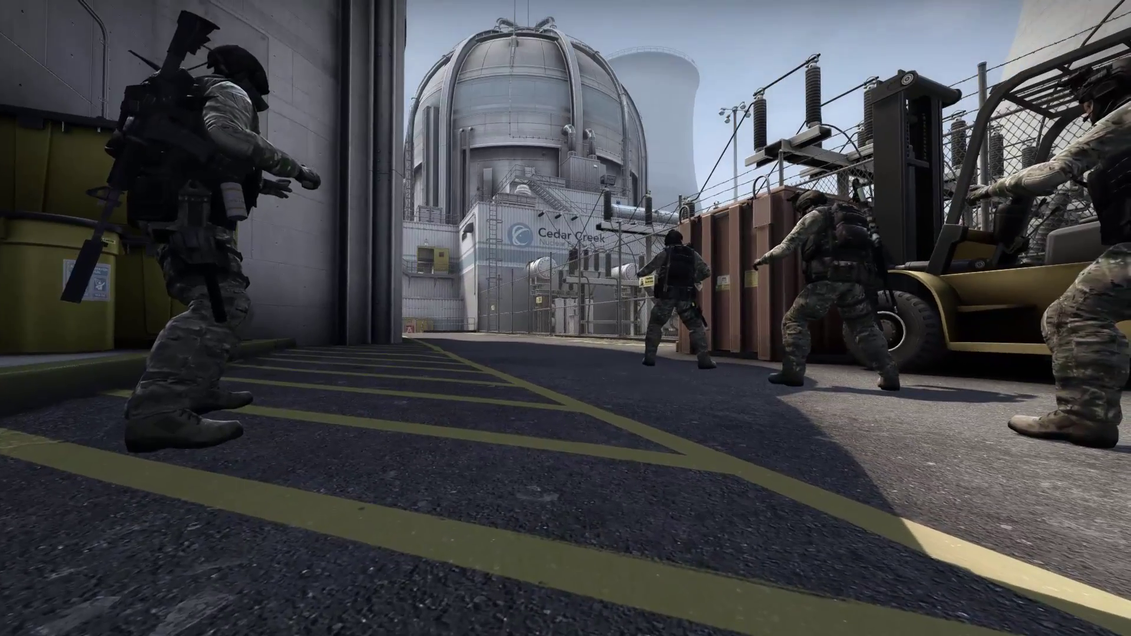
{"action": "middle_click", "coordinate": [566, 318]}
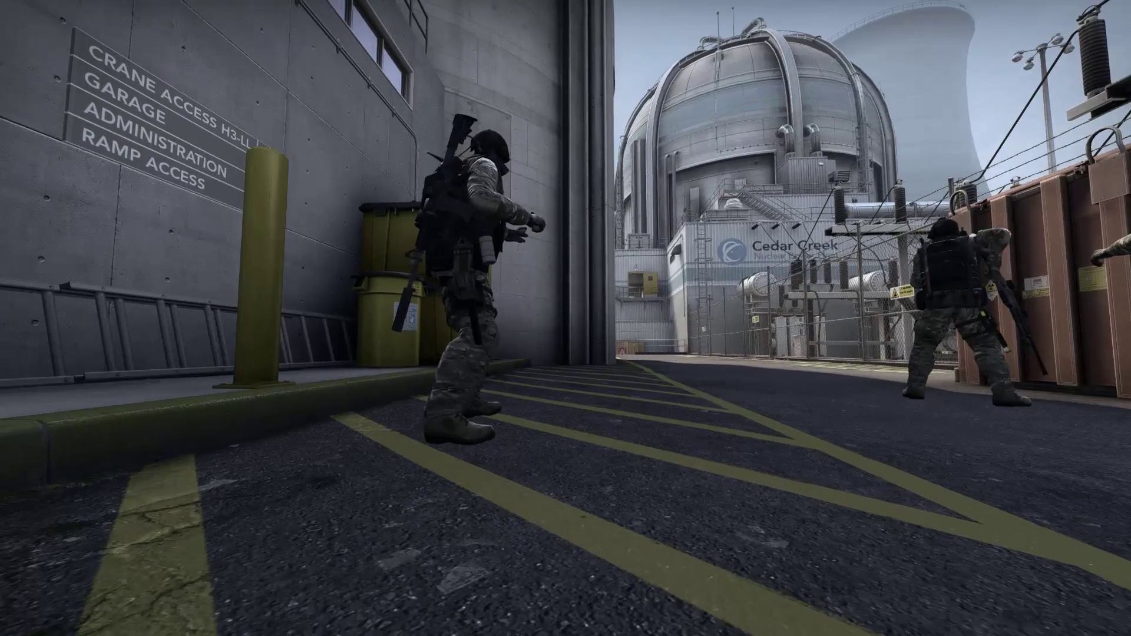
{"action": "middle_click", "coordinate": [566, 318]}
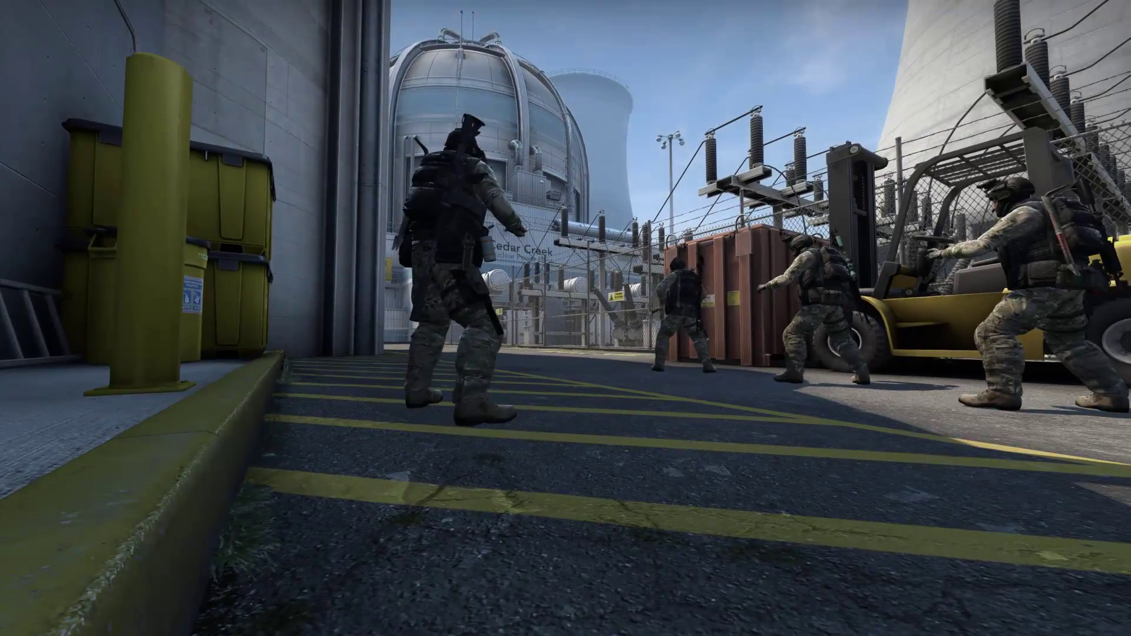
{"action": "middle_click", "coordinate": [566, 318]}
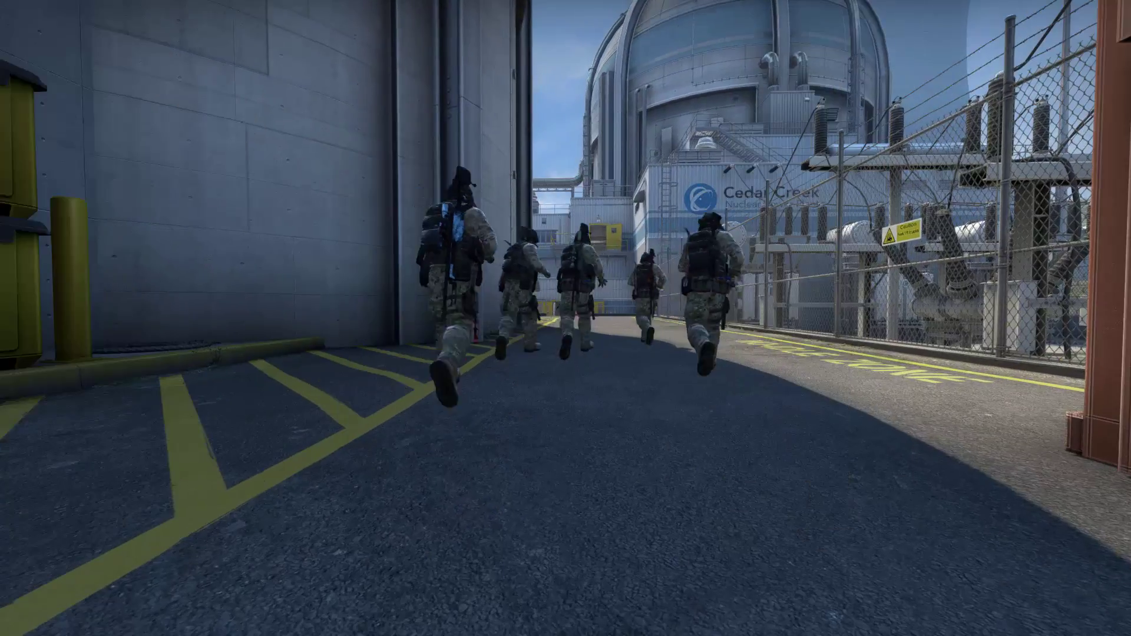
{"action": "middle_click", "coordinate": [566, 318]}
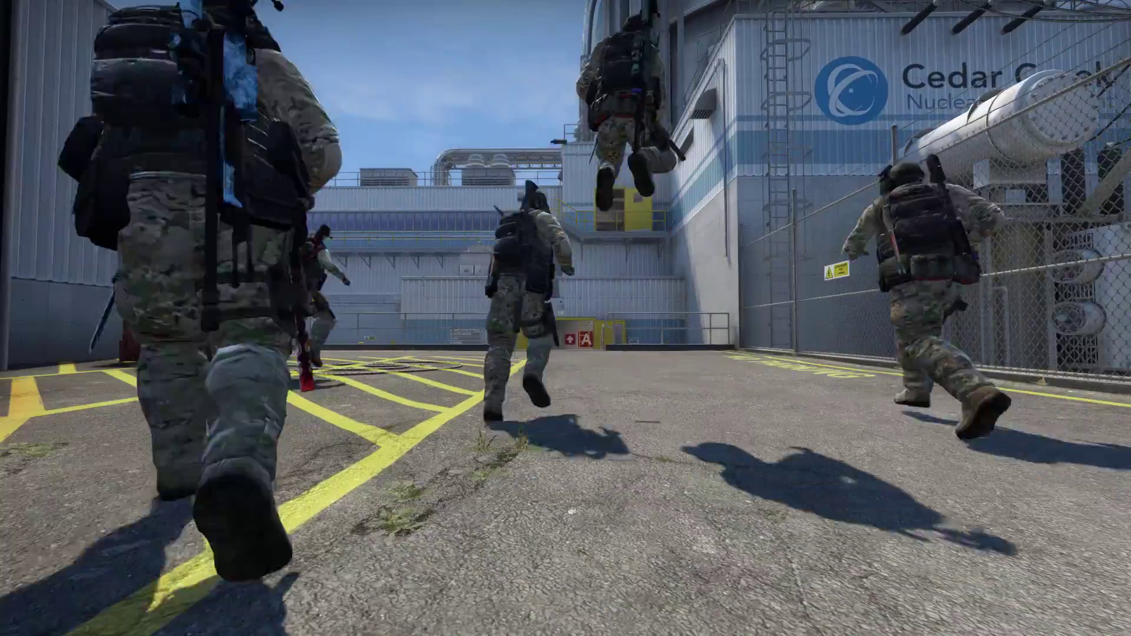
{"action": "middle_click", "coordinate": [566, 319]}
{"action": "middle_click", "coordinate": [566, 318]}
{"action": "middle_click", "coordinate": [565, 318]}
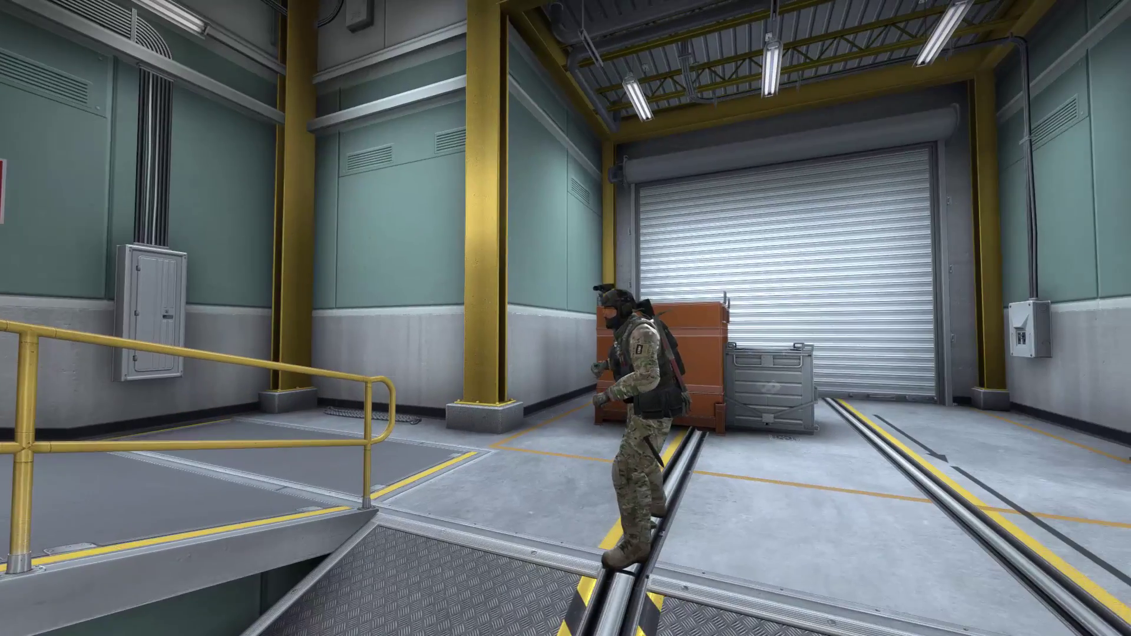
Enable the camera path by running mirv_campath enable 1 in the console, and close the console.
{"action": "key", "text": "grave"}
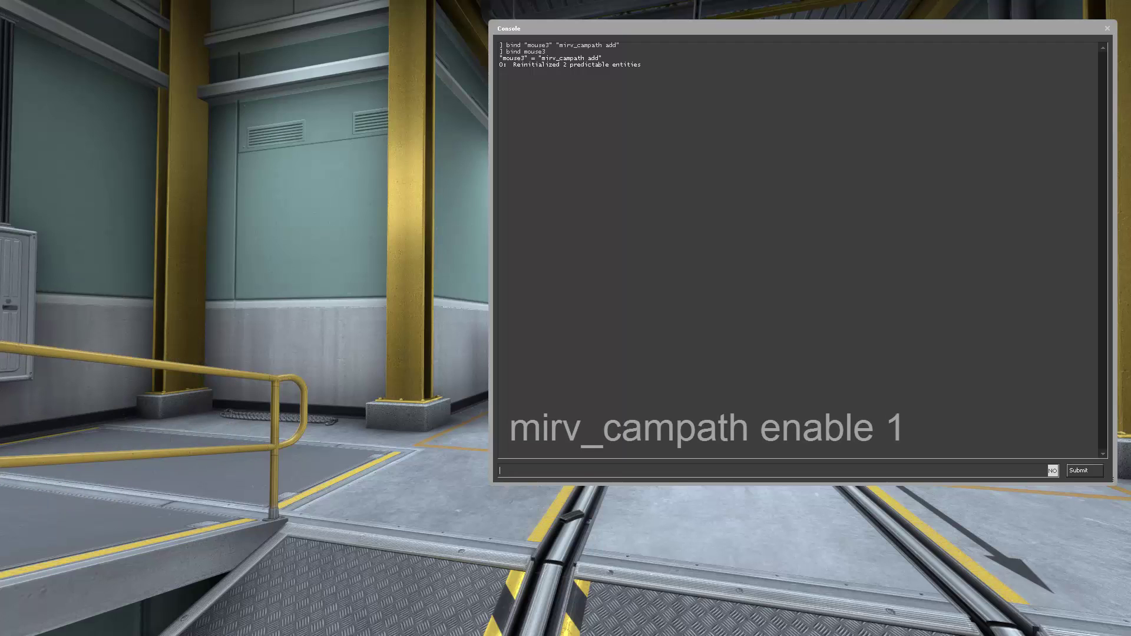
{"action": "type", "text": "mirv_"}
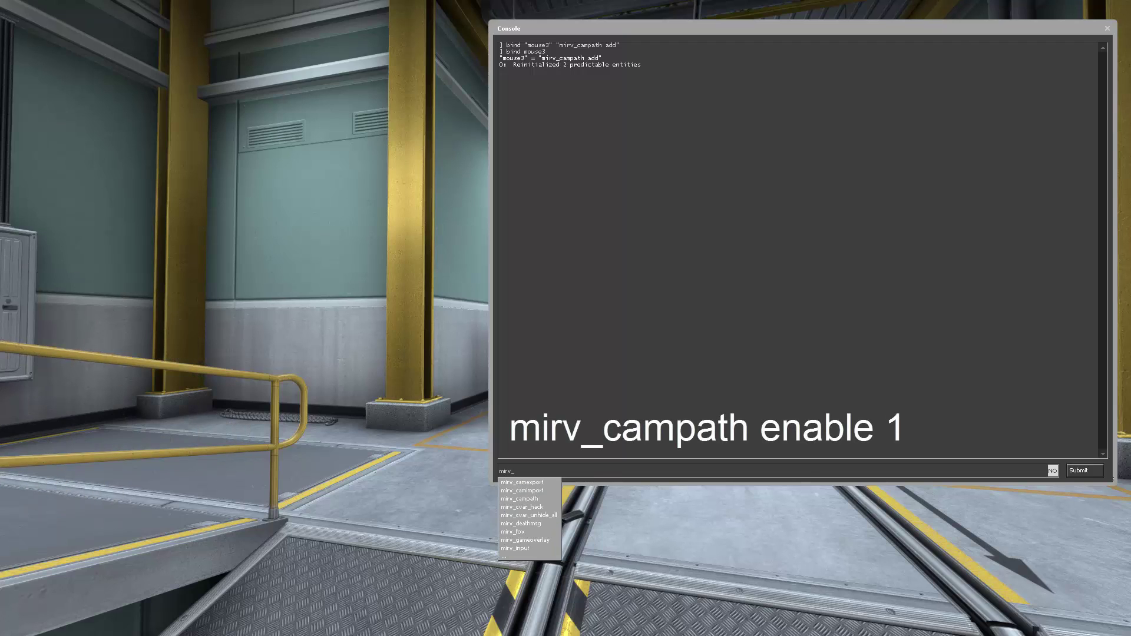
{"action": "type", "text": "campath enabel 1"}
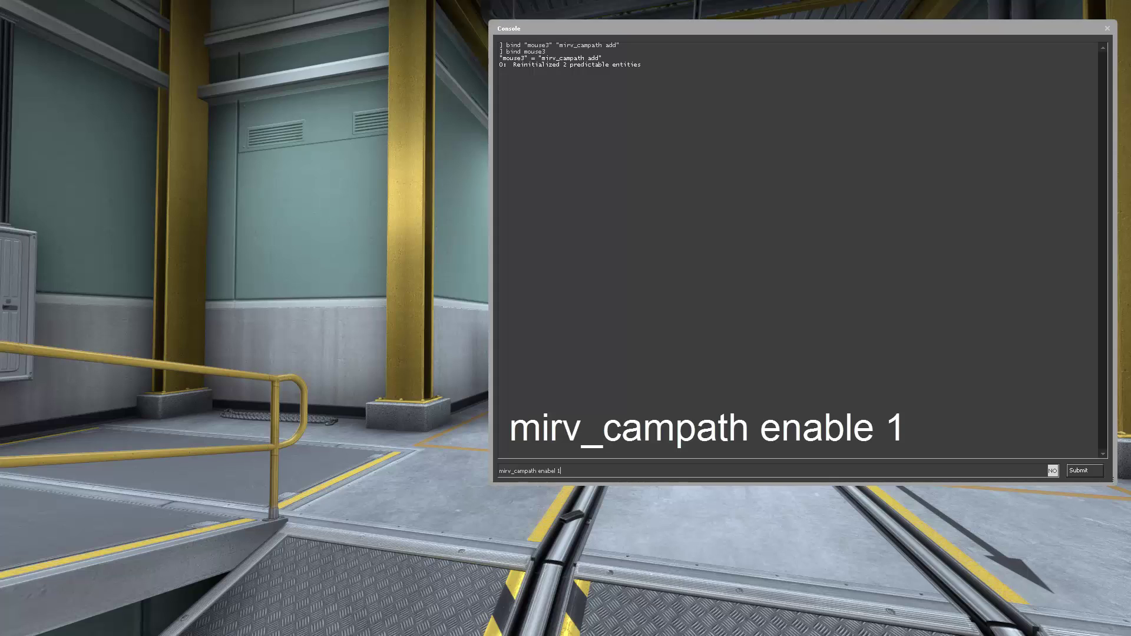
{"action": "key", "text": "BackSpace"}
{"action": "type", "text": "e 1"}
{"action": "key", "text": "Return"}
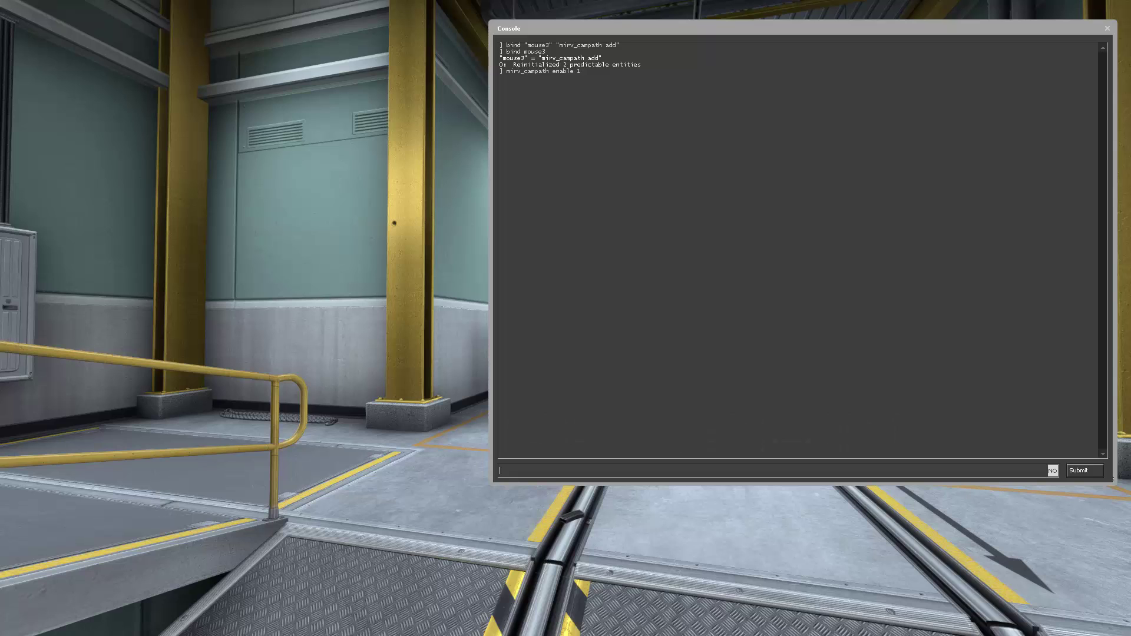
{"action": "key", "text": "grave"}
Rewind the demo to the start of the round and close the playback controls.
{"action": "key", "text": "shift+F2"}
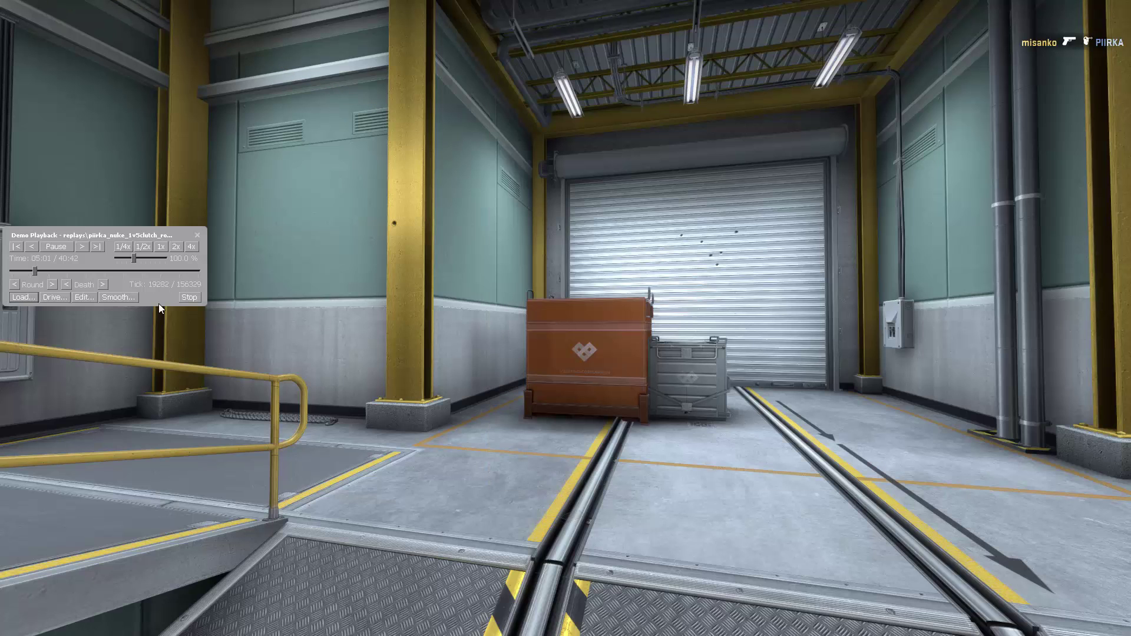
{"action": "left_click", "coordinate": [14, 285]}
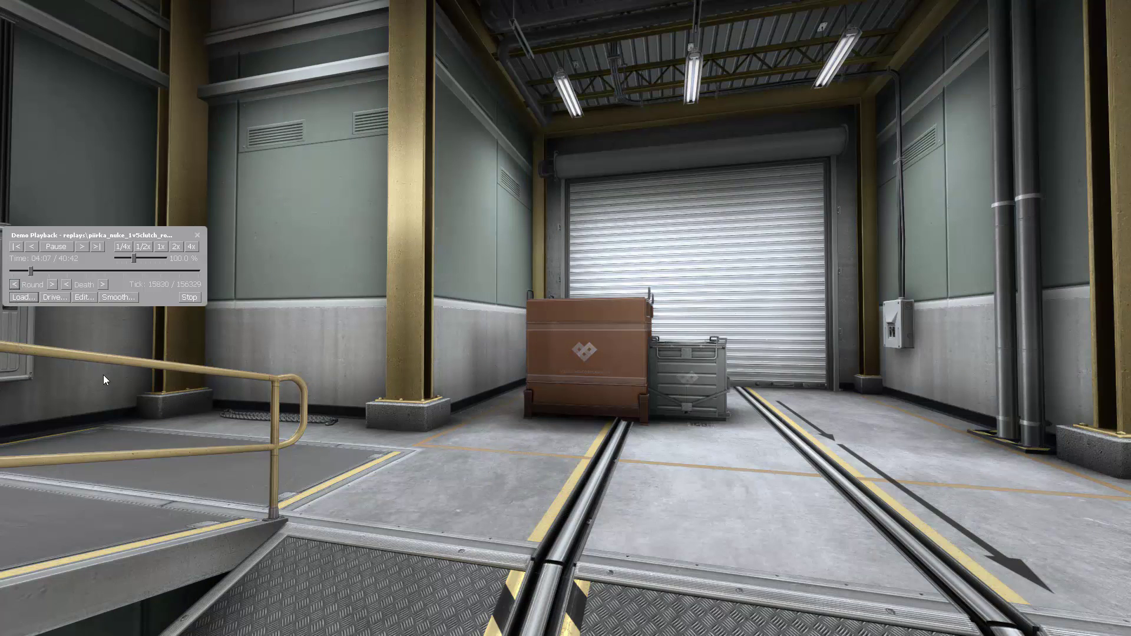
{"action": "left_click", "coordinate": [198, 235]}
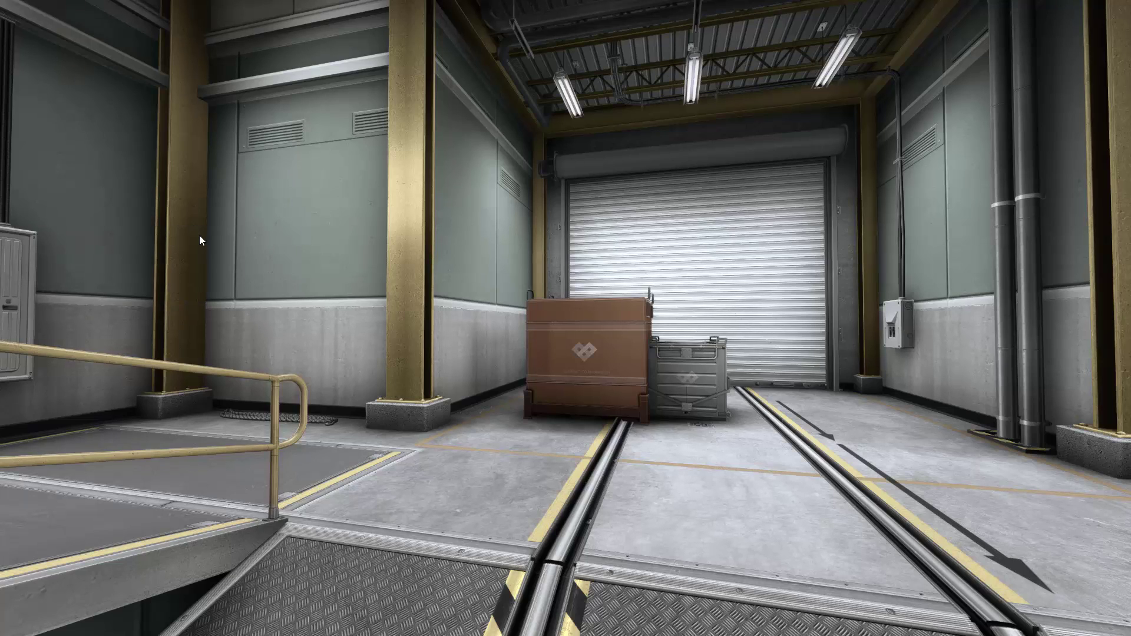